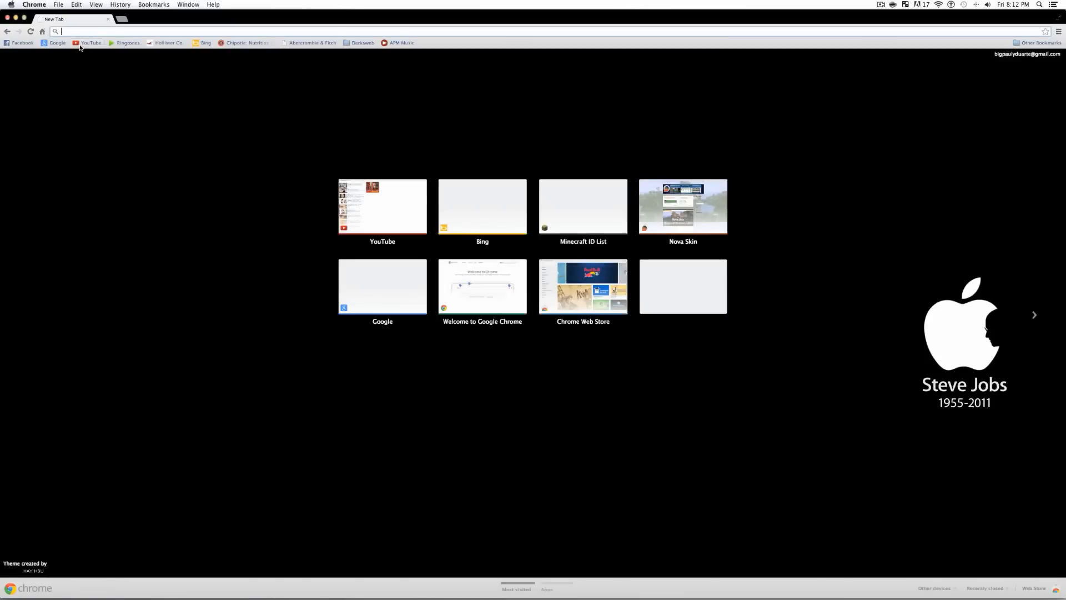
- Load YouTube's home page from the bookmark, scroll through it, then quit Chrome
click(80, 44)
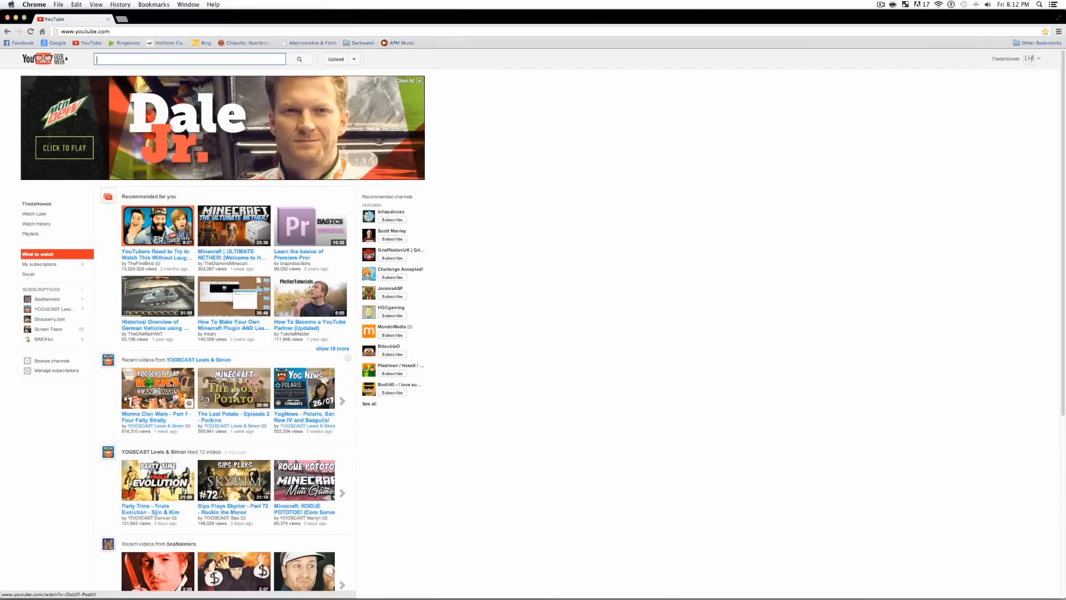
scroll(295, 349, down, 5)
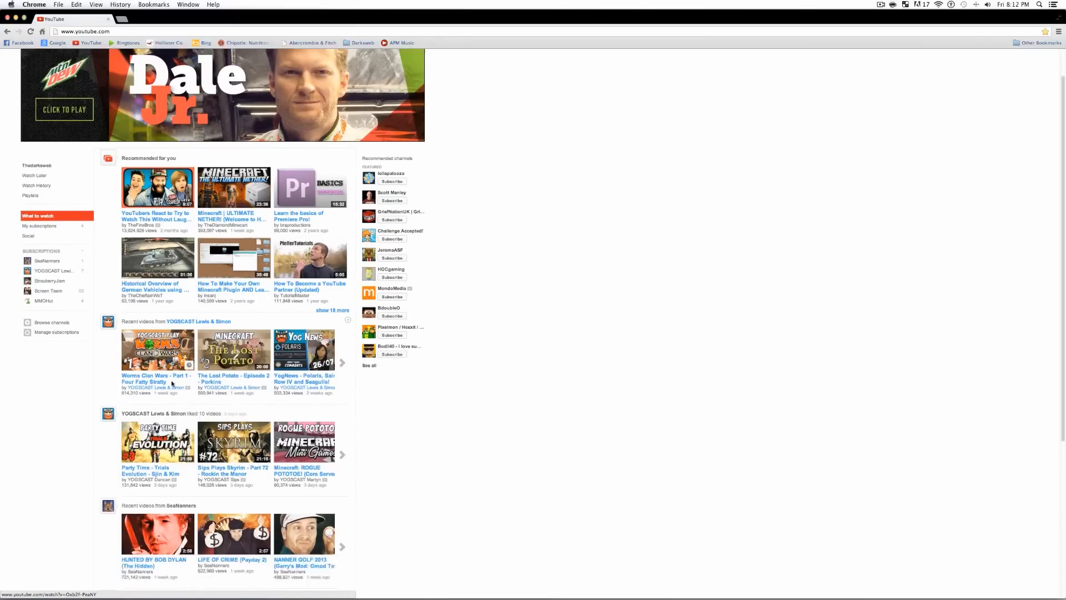
scroll(294, 349, up, 5)
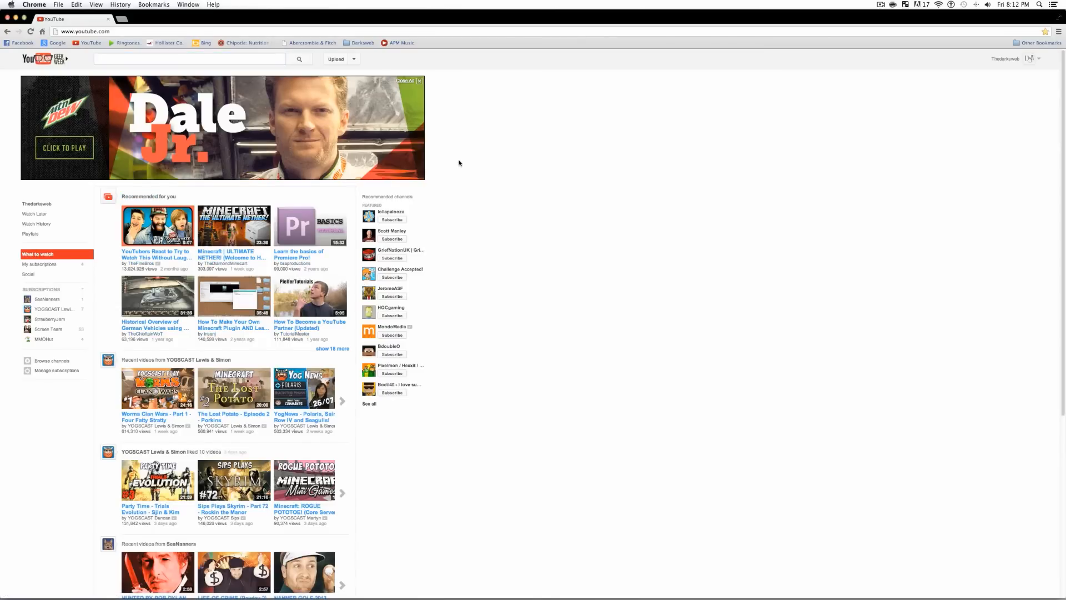
key(super+h)
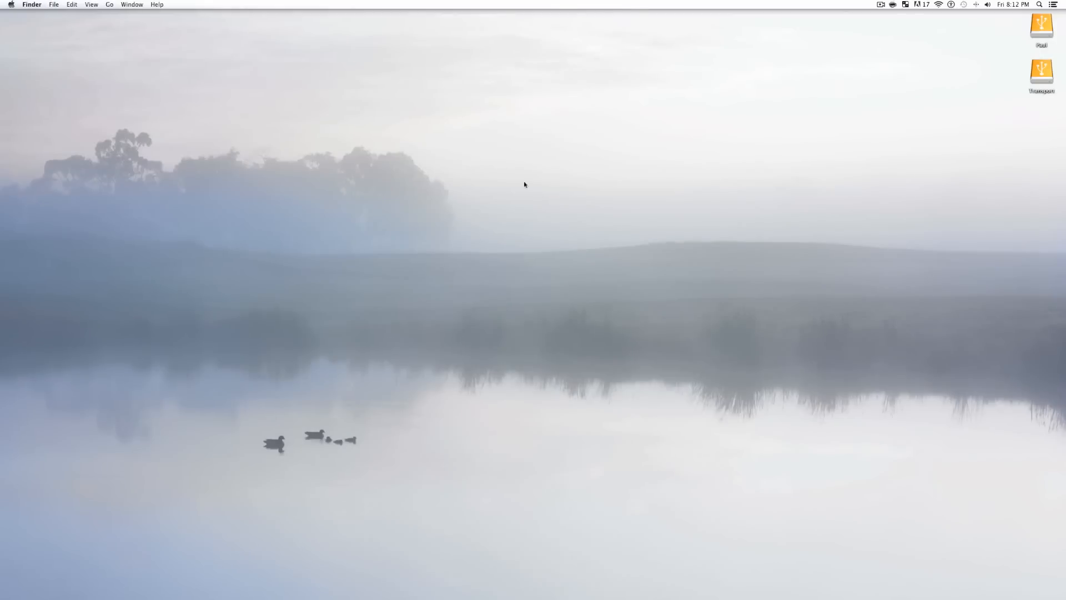
- Relaunch Chrome and open Nova Skin (novaskin.me) from the Darksweb bookmark folder
mouse_move(487, 581)
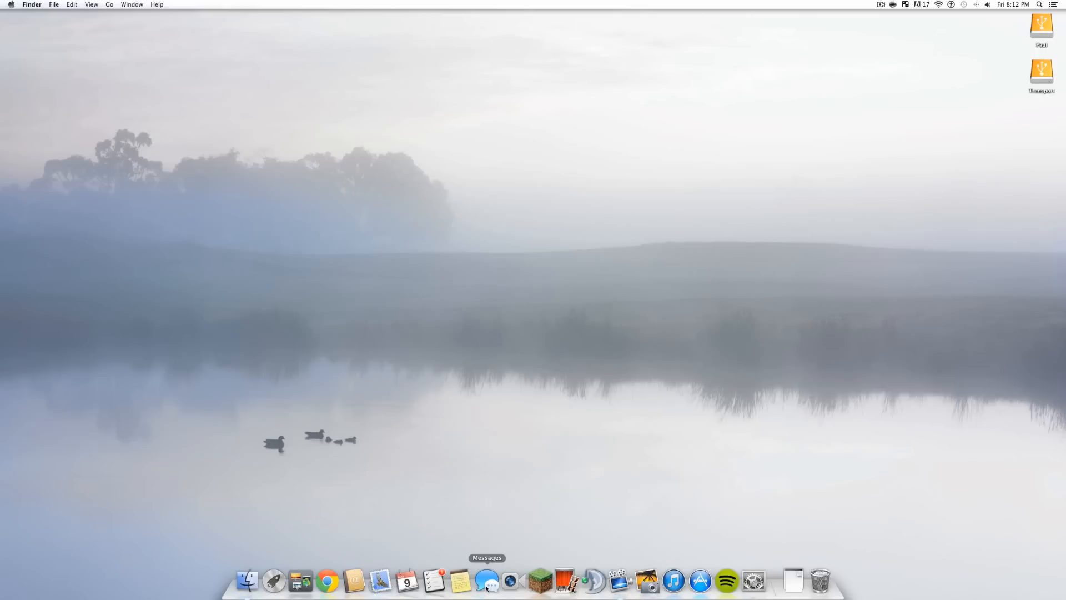
click(333, 584)
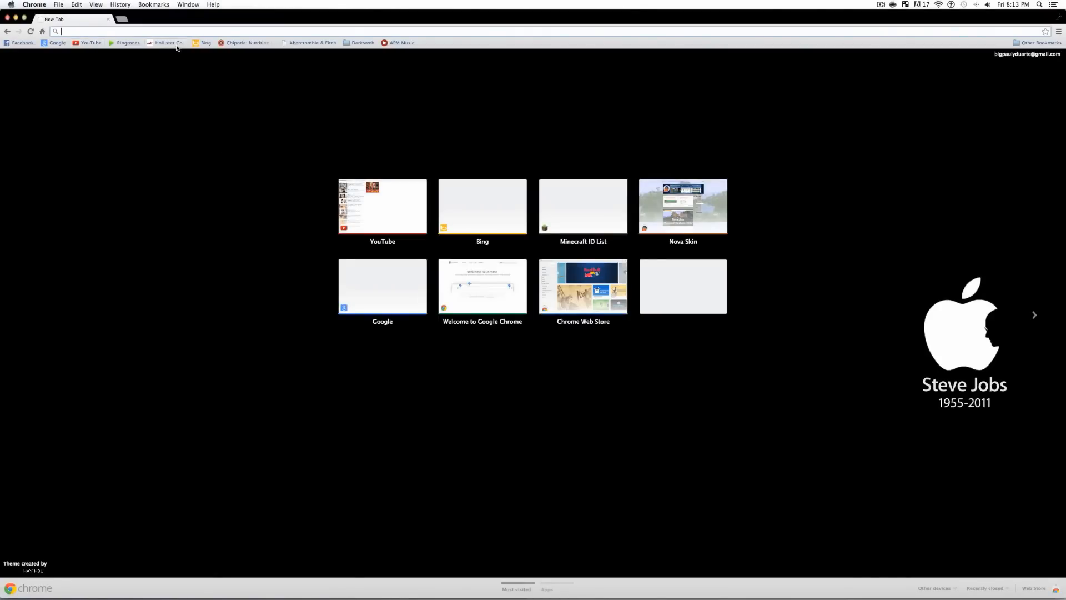
click(356, 44)
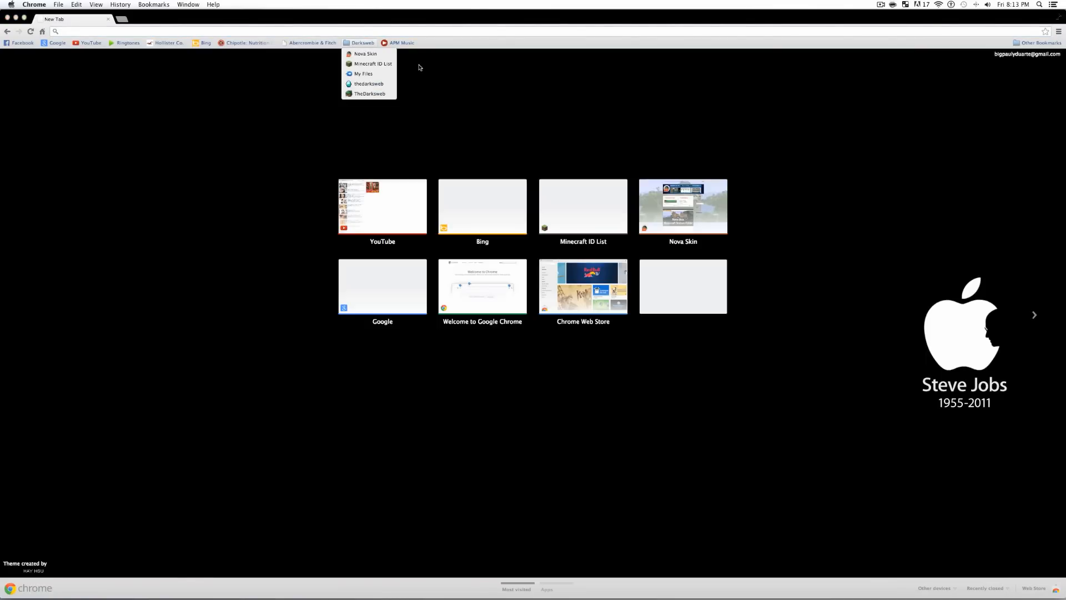
click(350, 57)
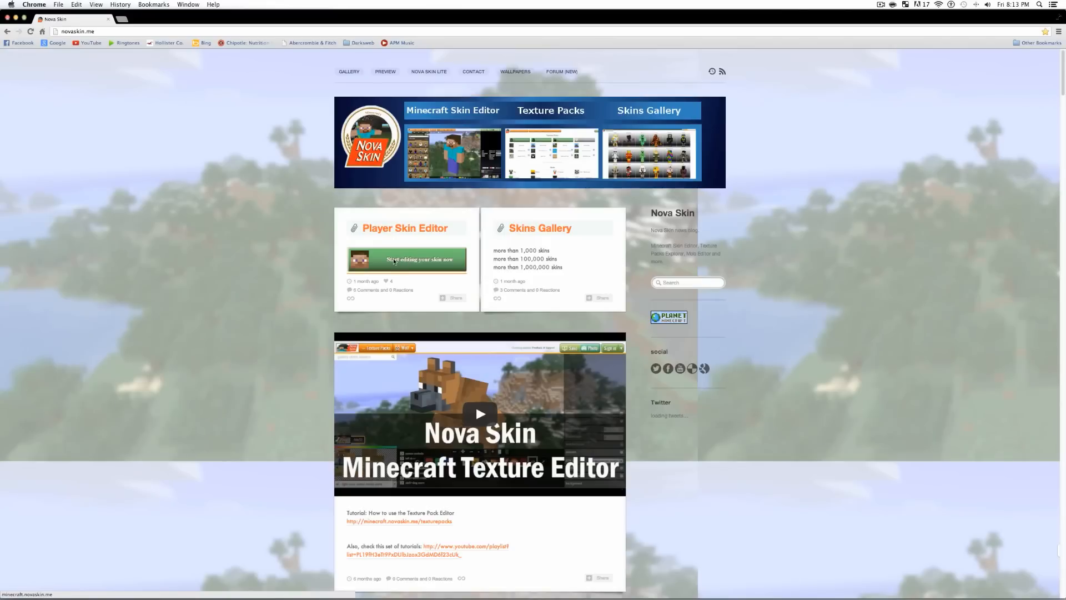
- Enter the Skin Editor via 'Start editing your skin now', go back, then reopen it
click(103, 32)
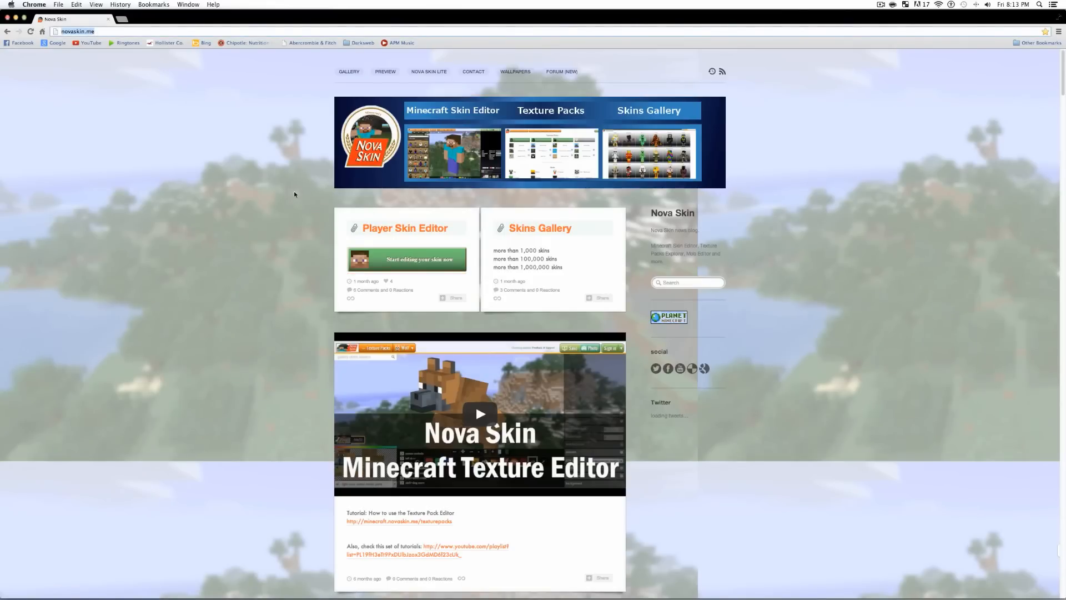
click(413, 256)
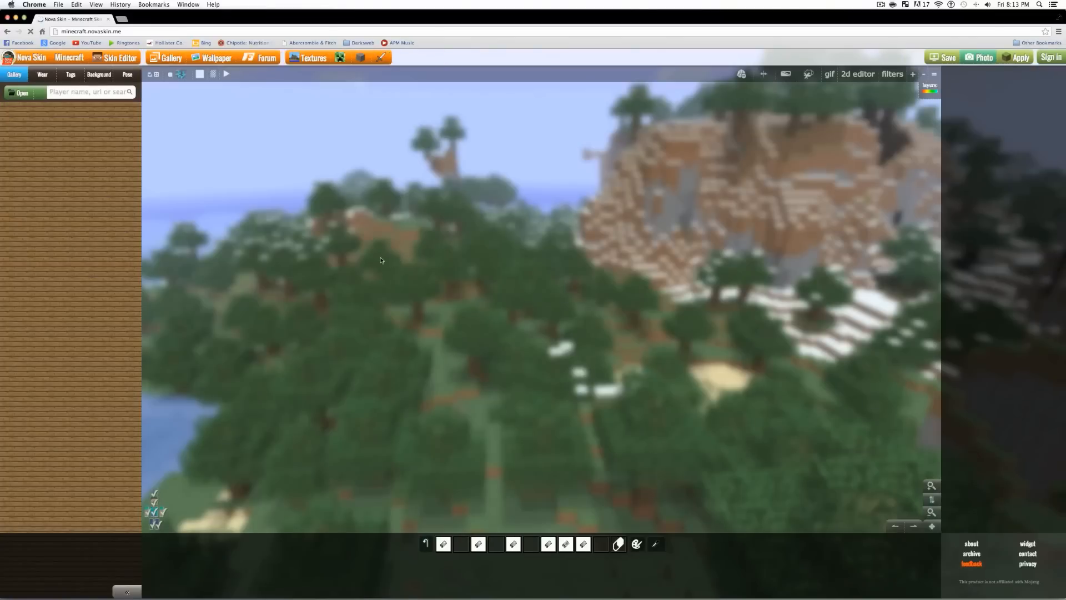
click(6, 32)
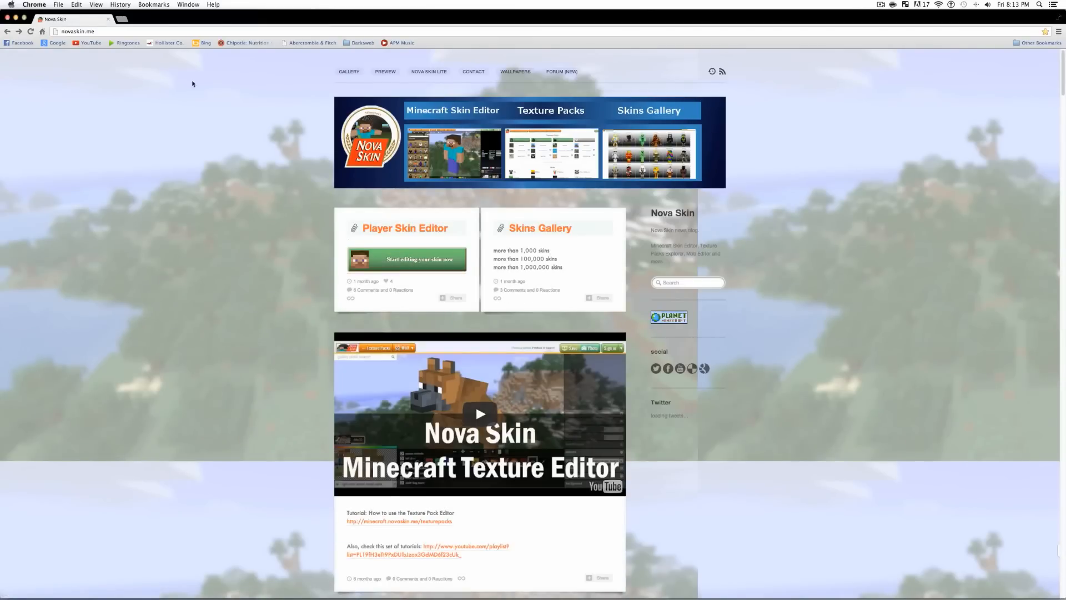
click(407, 260)
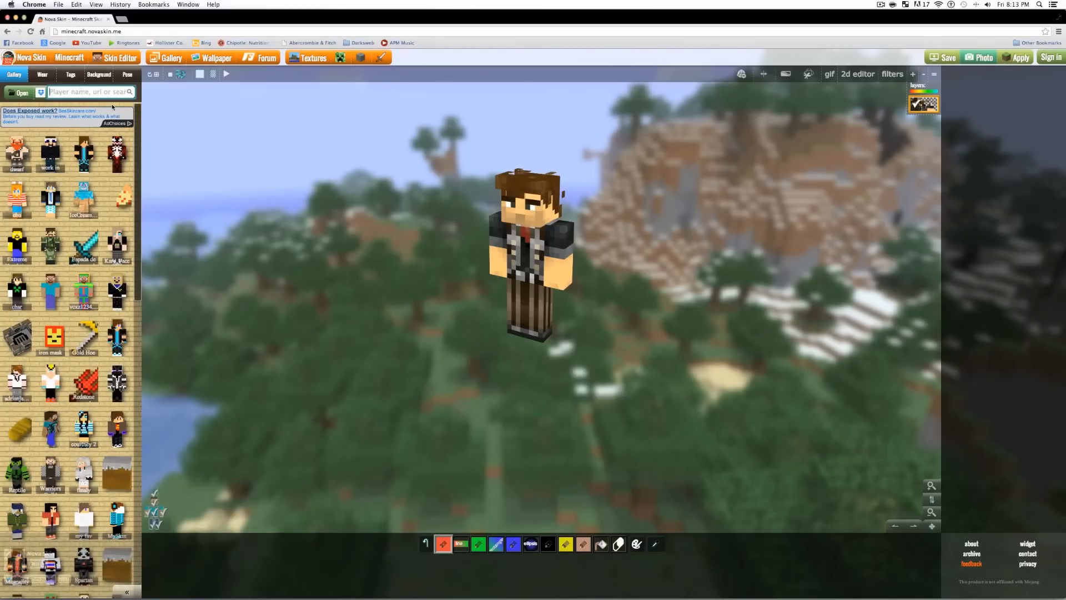
- Search the Gallery for a player's username, load the white-hoodie skin and rotate the model
text(touch)
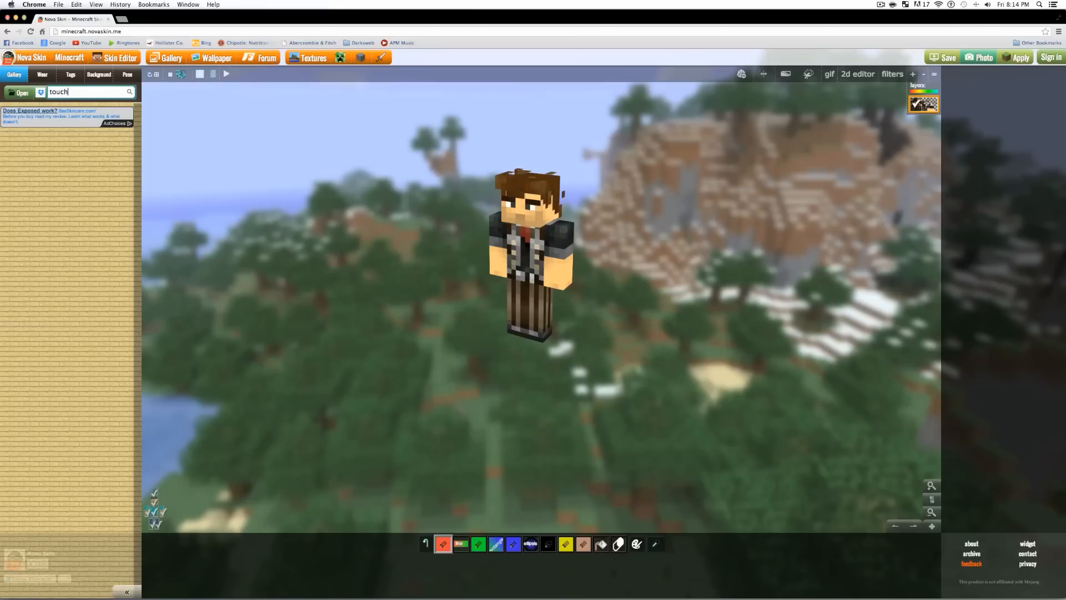
text(m333)
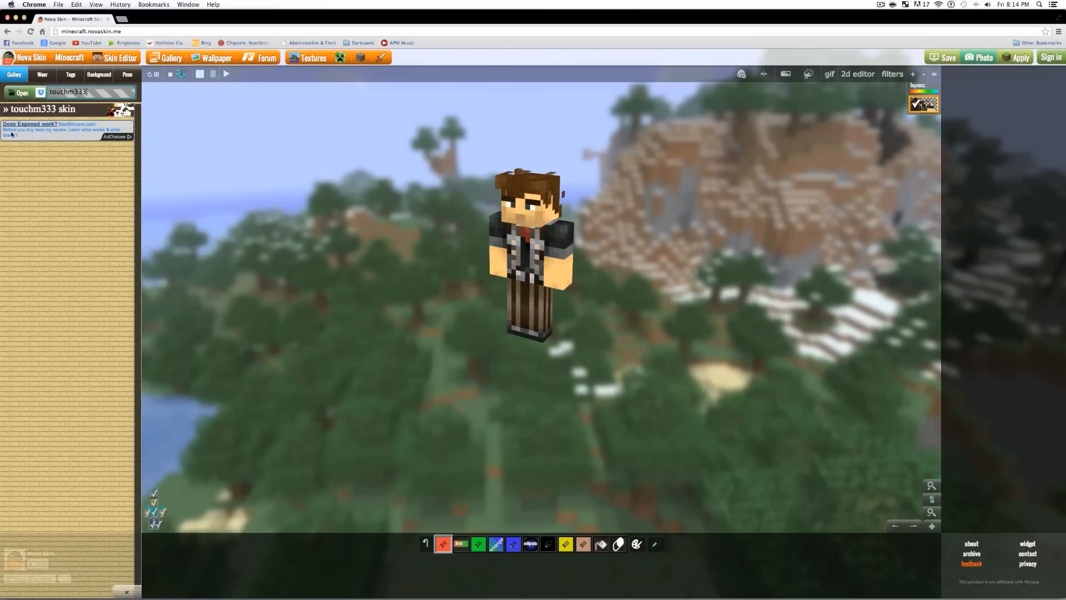
click(99, 114)
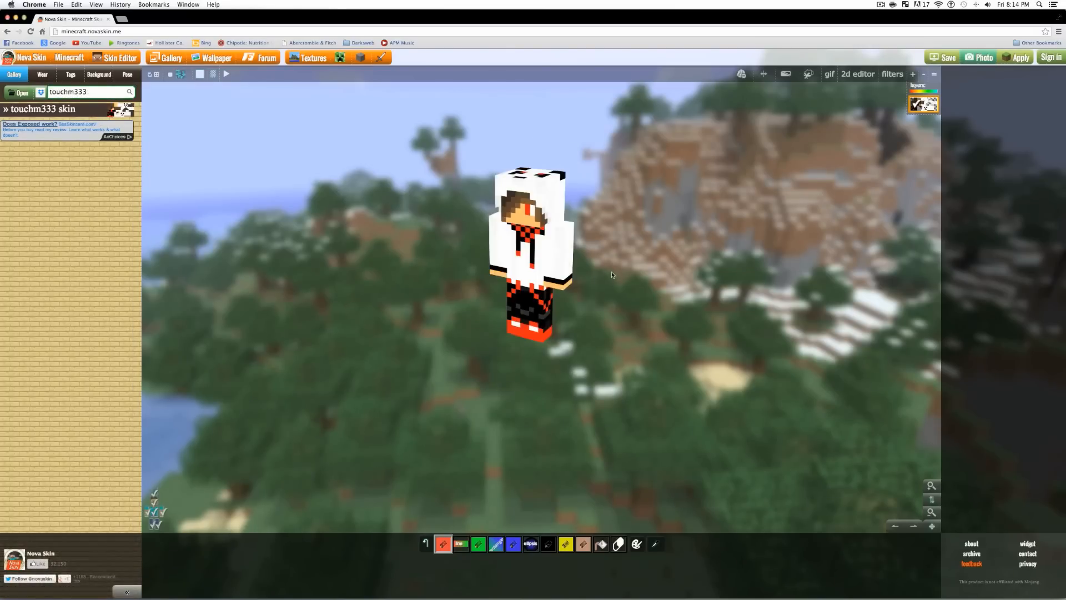
drag(591, 262, 659, 257)
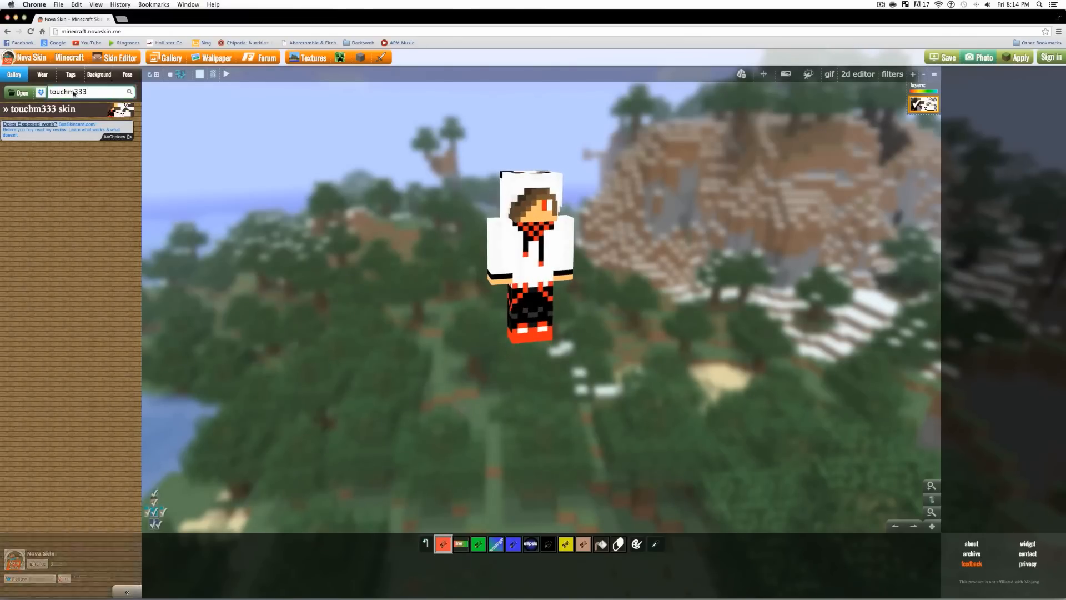
- Search a second player's username and load that brown-haired, dark-jacket skin
click(49, 92)
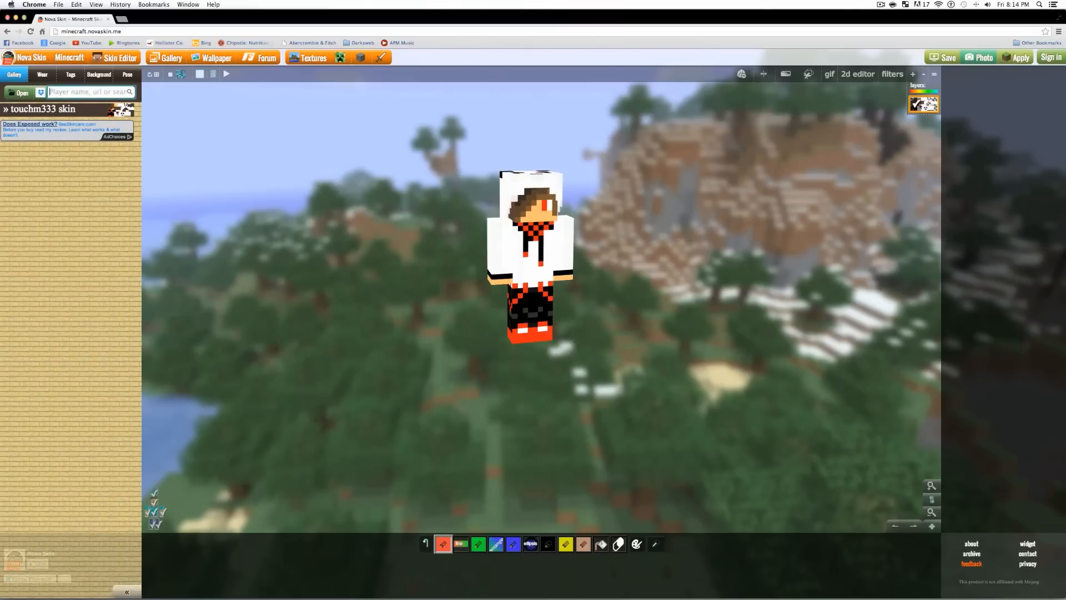
key(BackSpace)
key(BackSpace)
key(BackSpace)
key(BackSpace)
key(BackSpace)
key(Return)
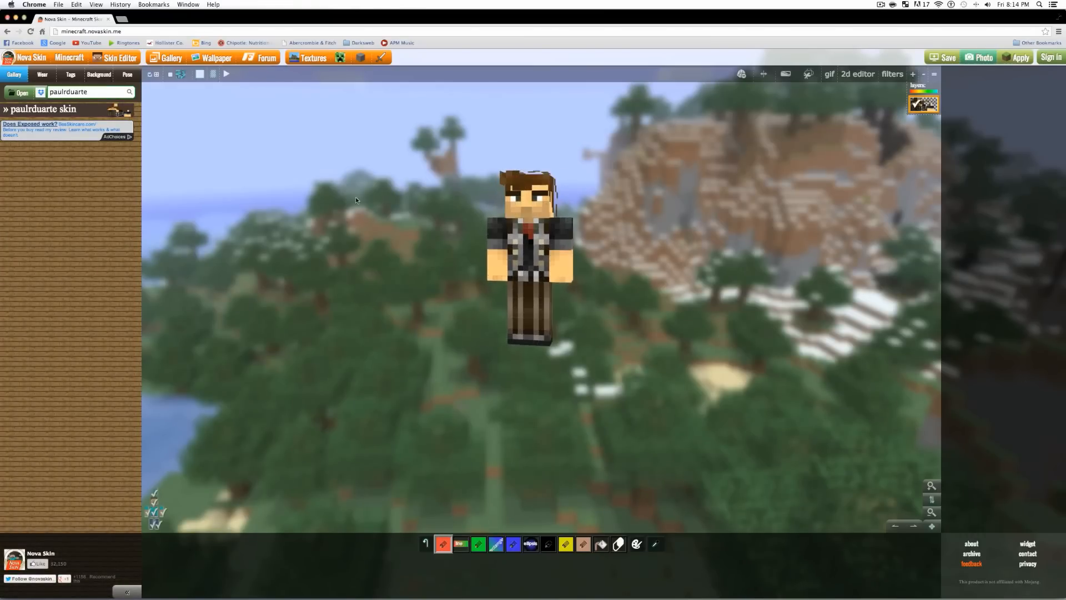
- Add Zombie head and hands from the Wear list, undo it, then show the Tags categories
click(42, 74)
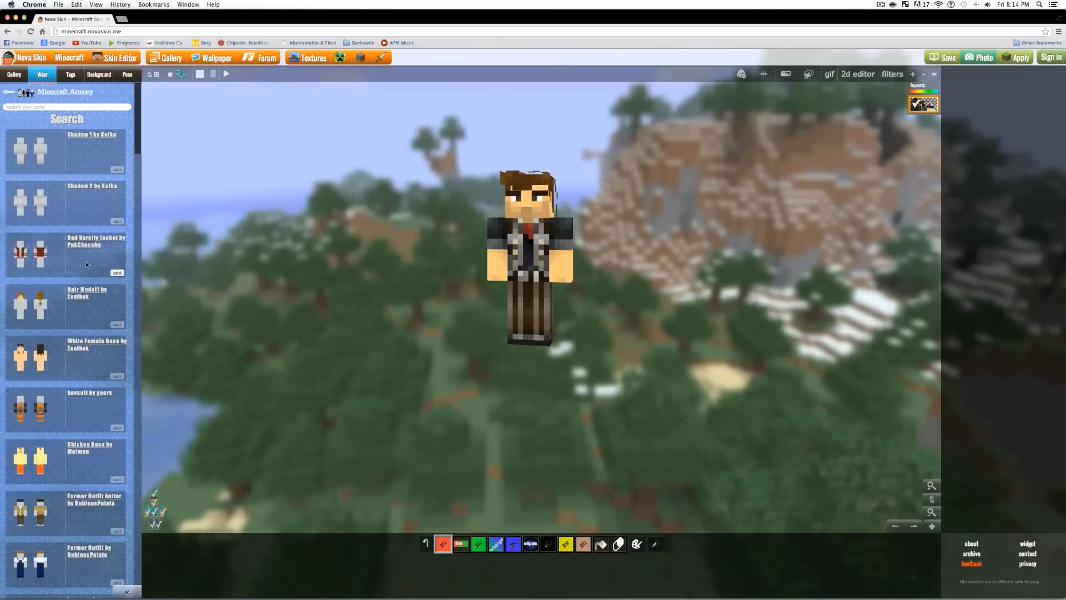
scroll(55, 305, down, 3)
scroll(61, 304, up, 3)
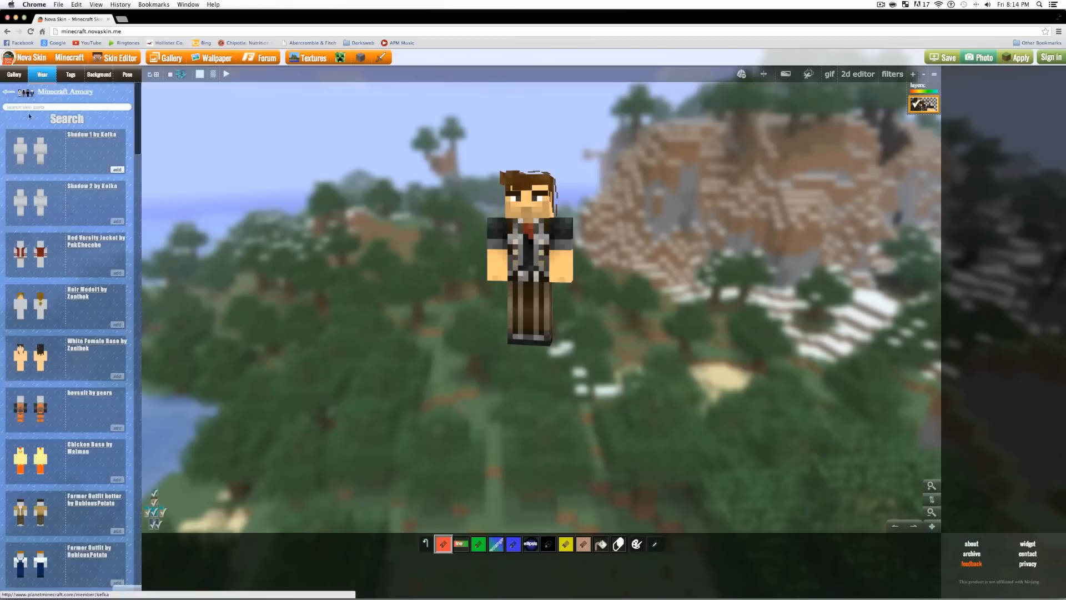
scroll(77, 389, down, 10)
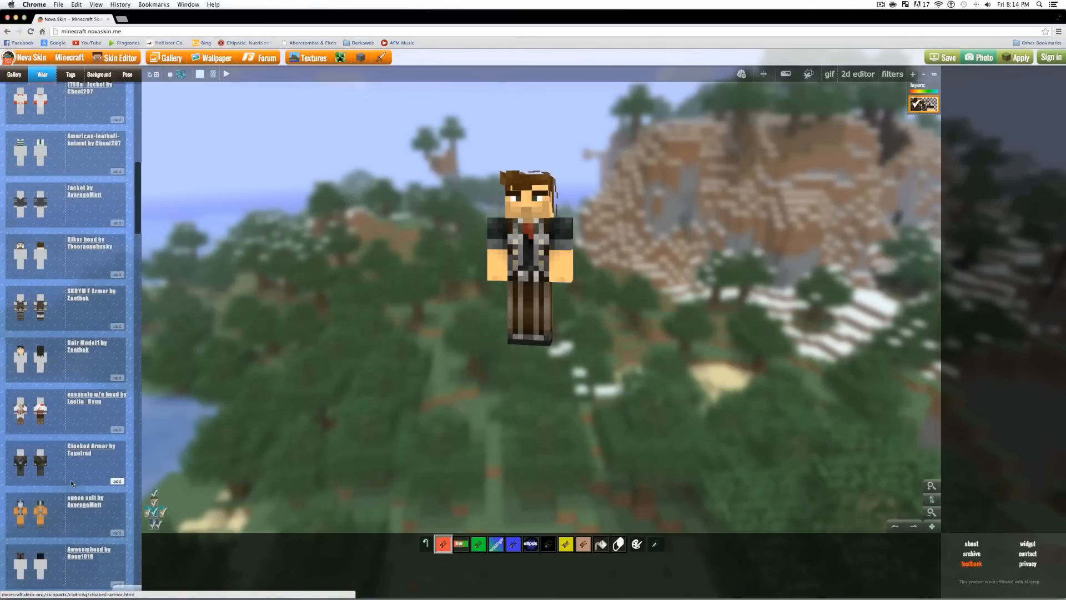
scroll(53, 330, up, 10)
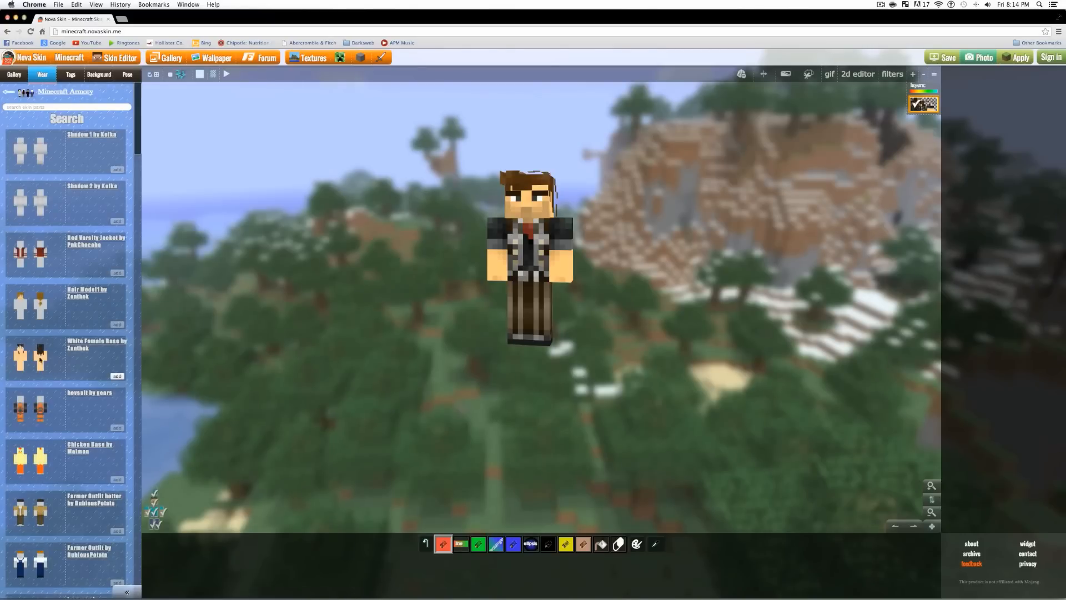
scroll(40, 359, down, 4)
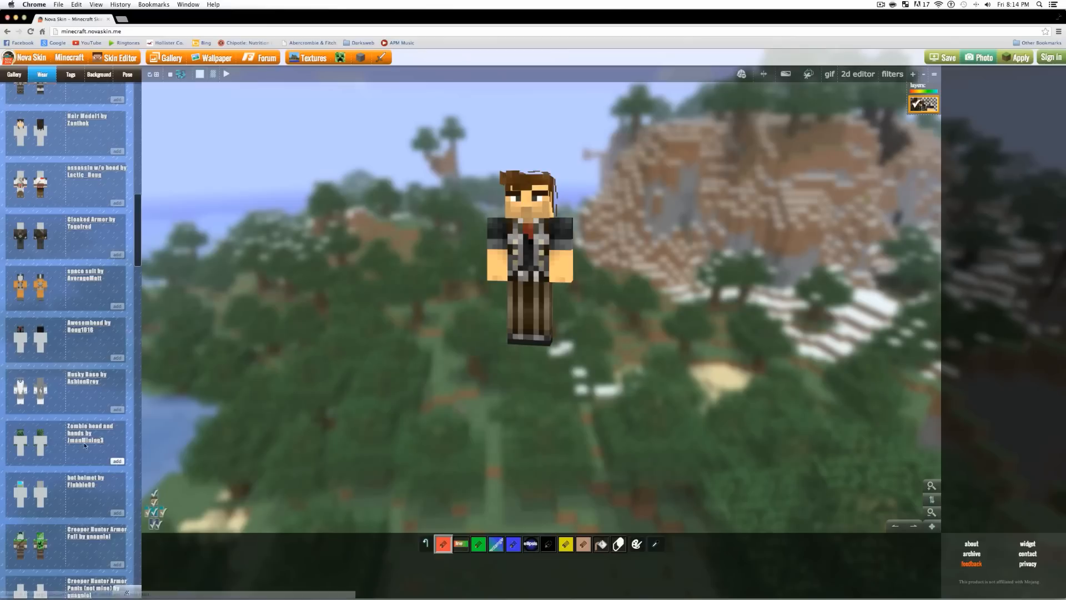
click(114, 462)
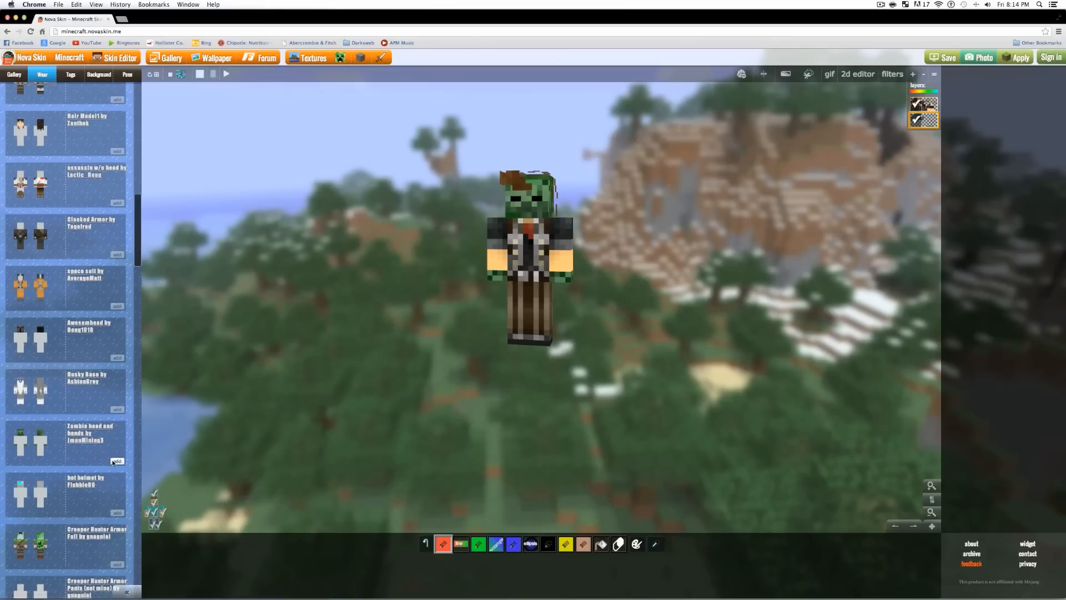
click(431, 541)
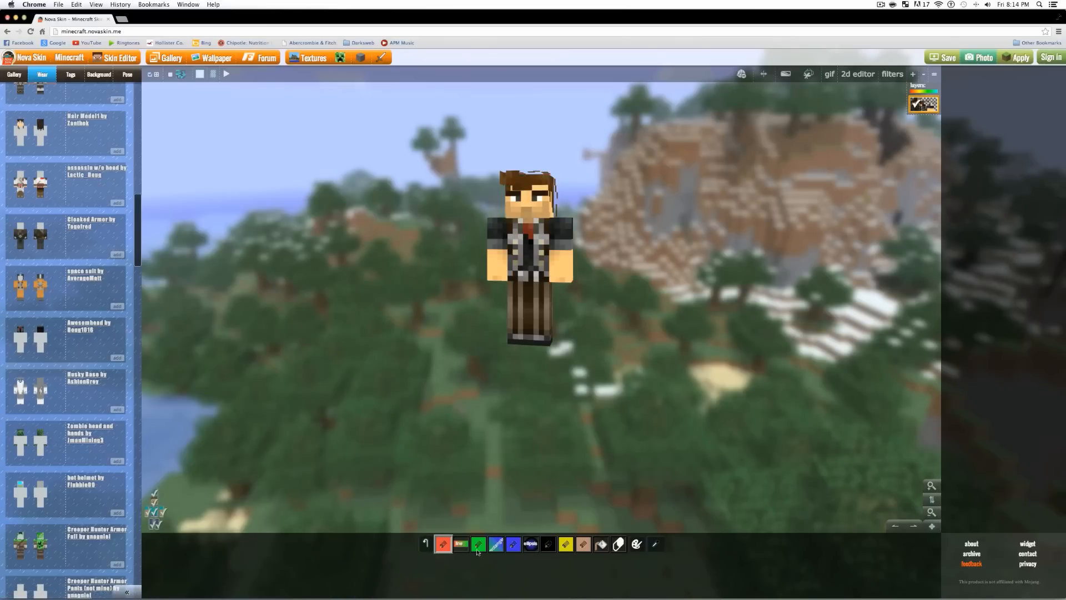
scroll(119, 392, up, 10)
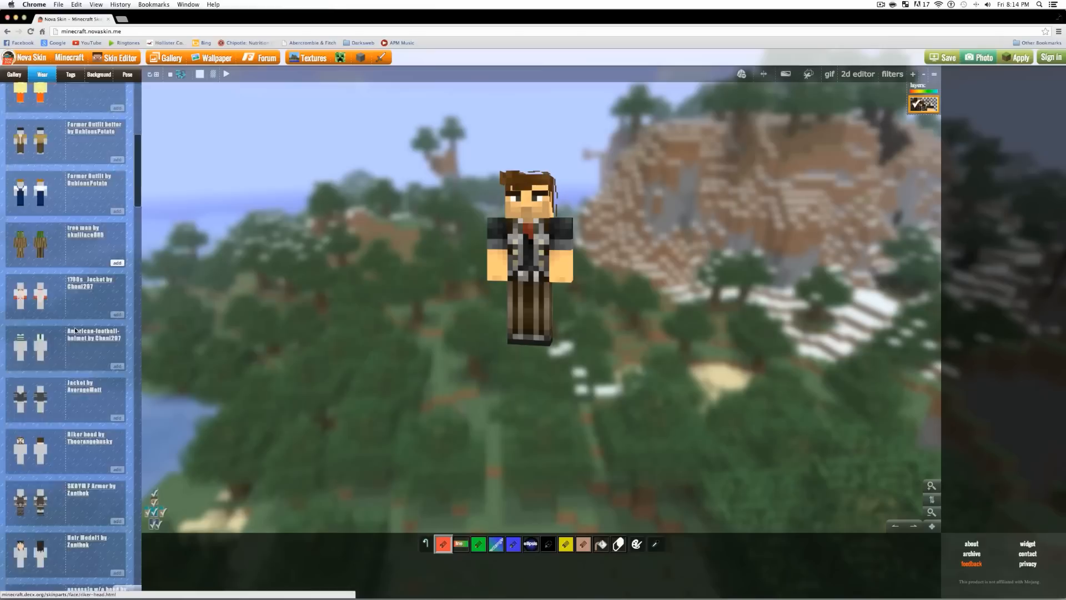
click(70, 75)
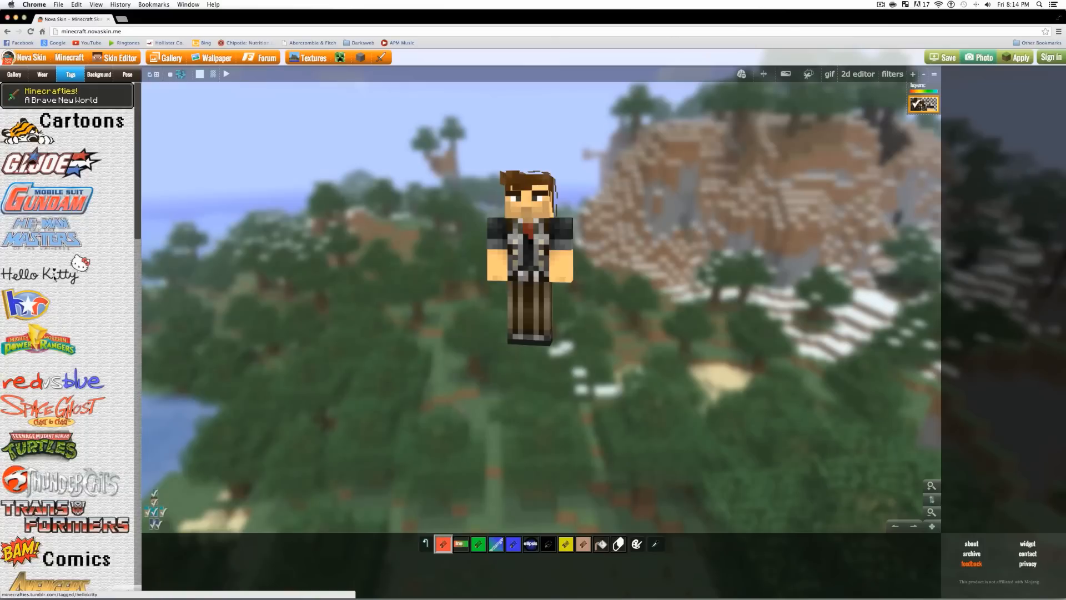
- Browse the Background images, then switch to the Pose controls instead
click(99, 74)
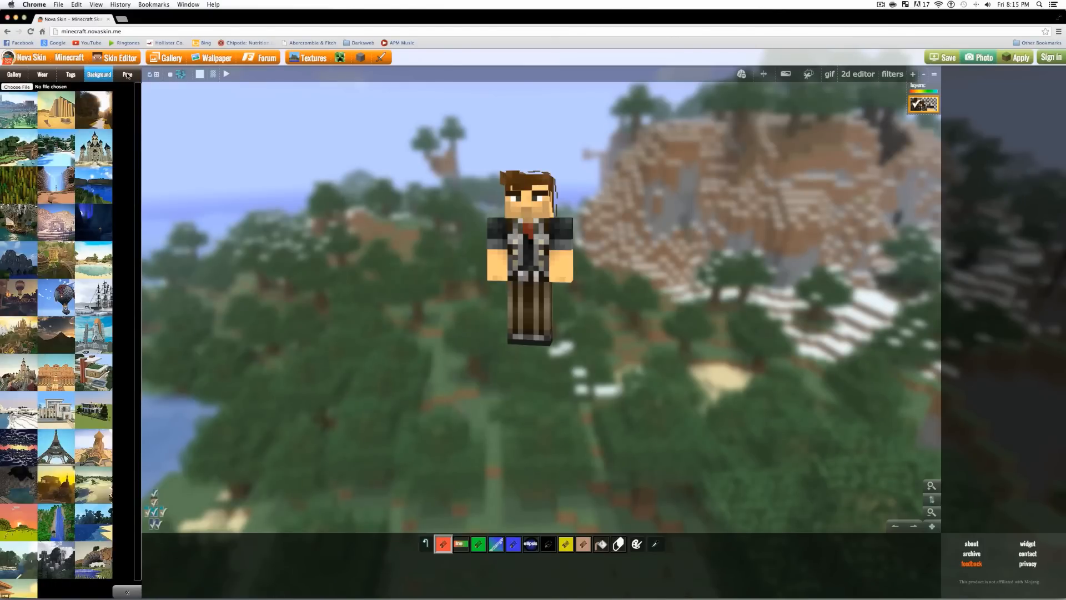
scroll(122, 414, down, 1)
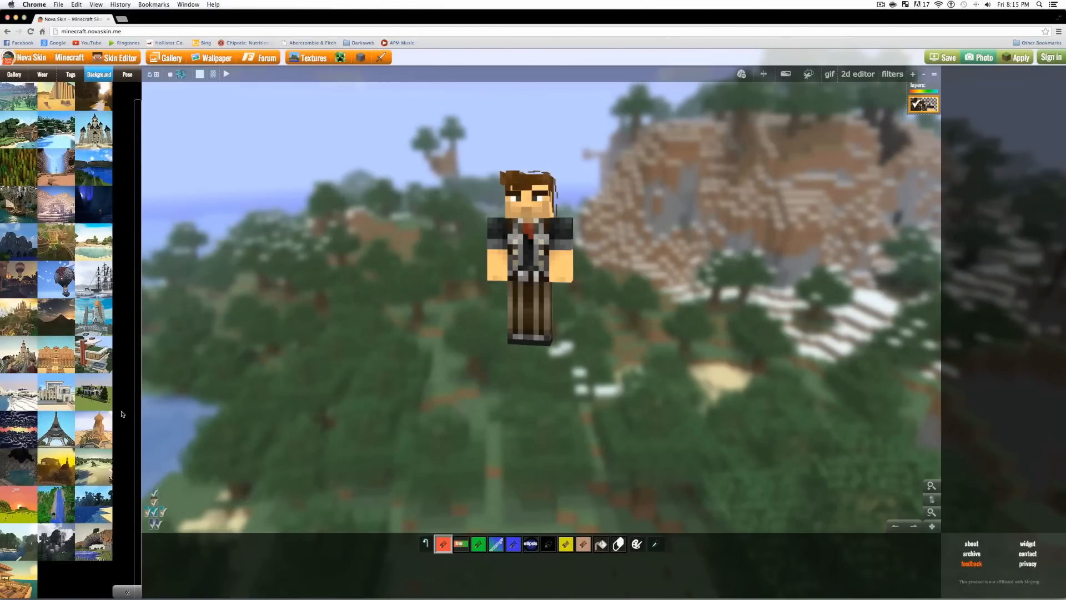
scroll(89, 383, up, 1)
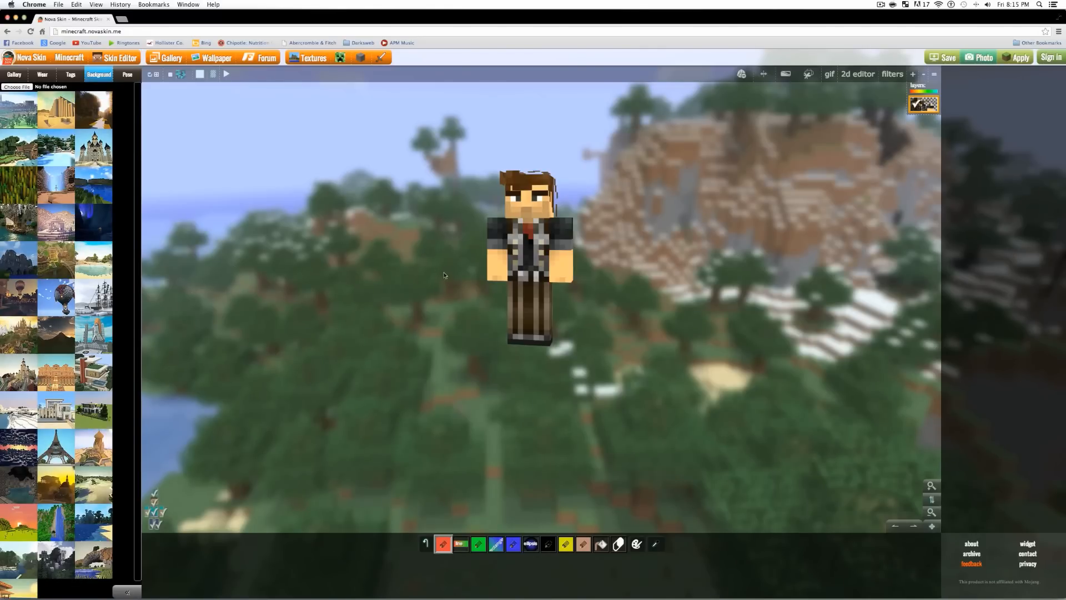
click(126, 75)
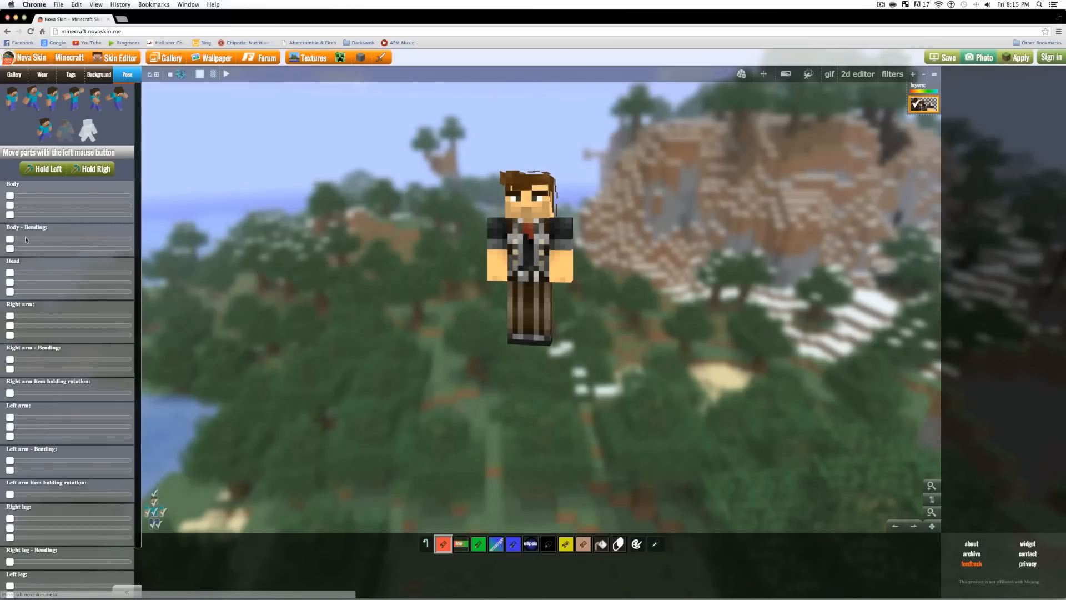
- Bend the body slightly, rotate and tilt the head, and start raising the right arm
drag(10, 241, 114, 246)
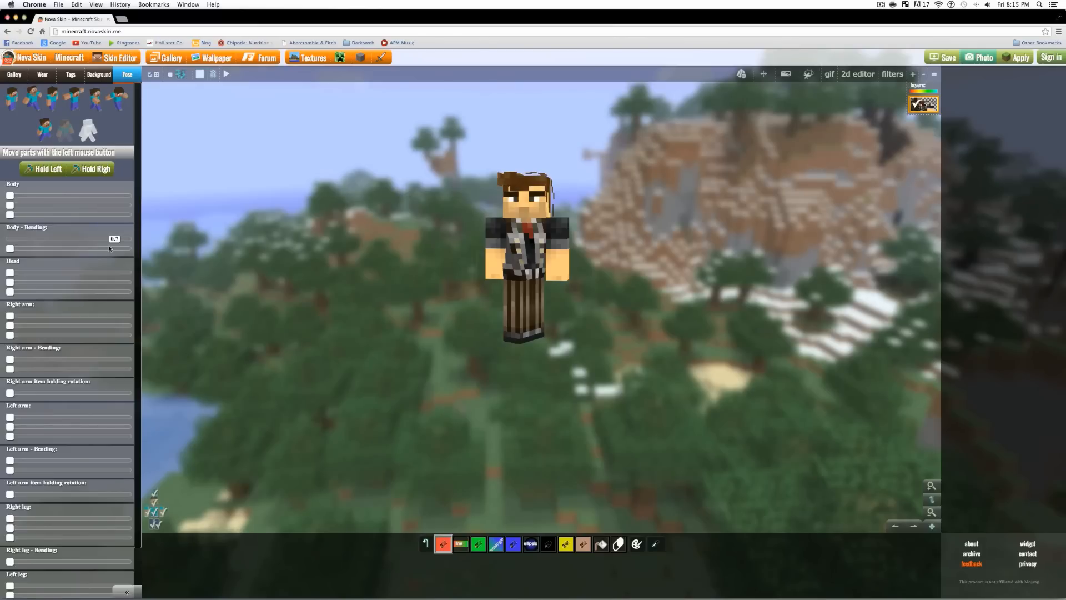
mouse_move(10, 248)
mouse_down()
mouse_move(61, 250)
mouse_move(17, 251)
mouse_up()
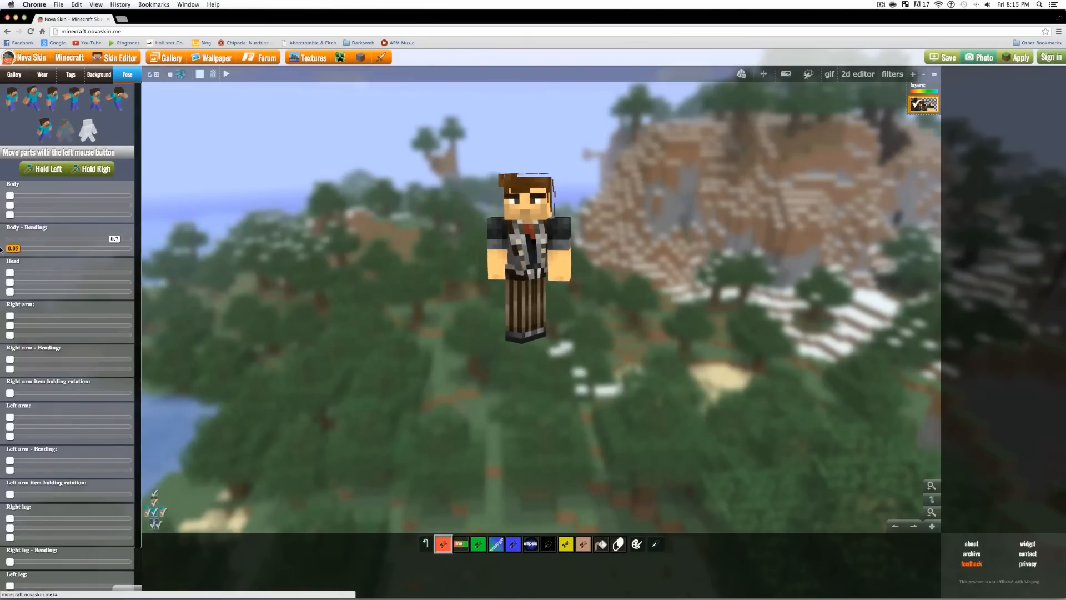
drag(12, 274, 68, 278)
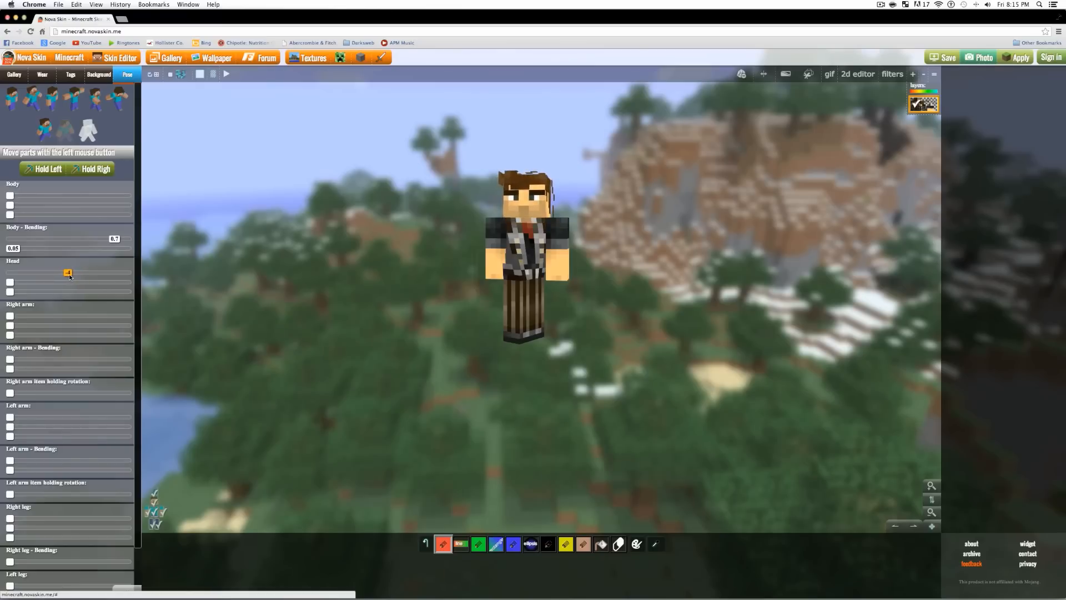
drag(42, 285, 68, 283)
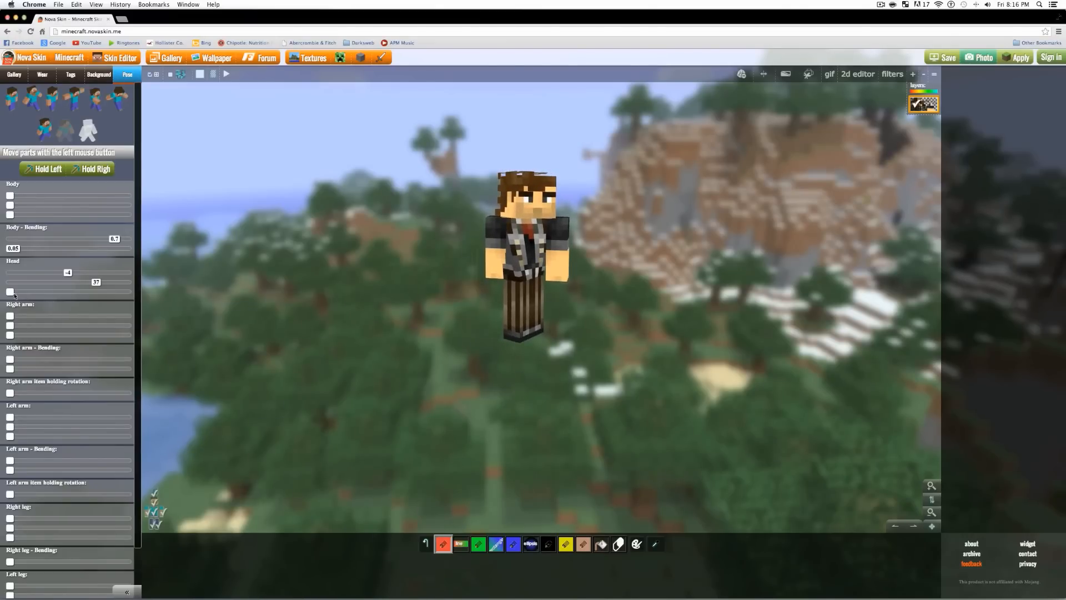
mouse_move(46, 297)
mouse_down()
mouse_move(12, 291)
mouse_move(15, 271)
mouse_move(18, 292)
mouse_move(84, 303)
mouse_move(63, 298)
mouse_up()
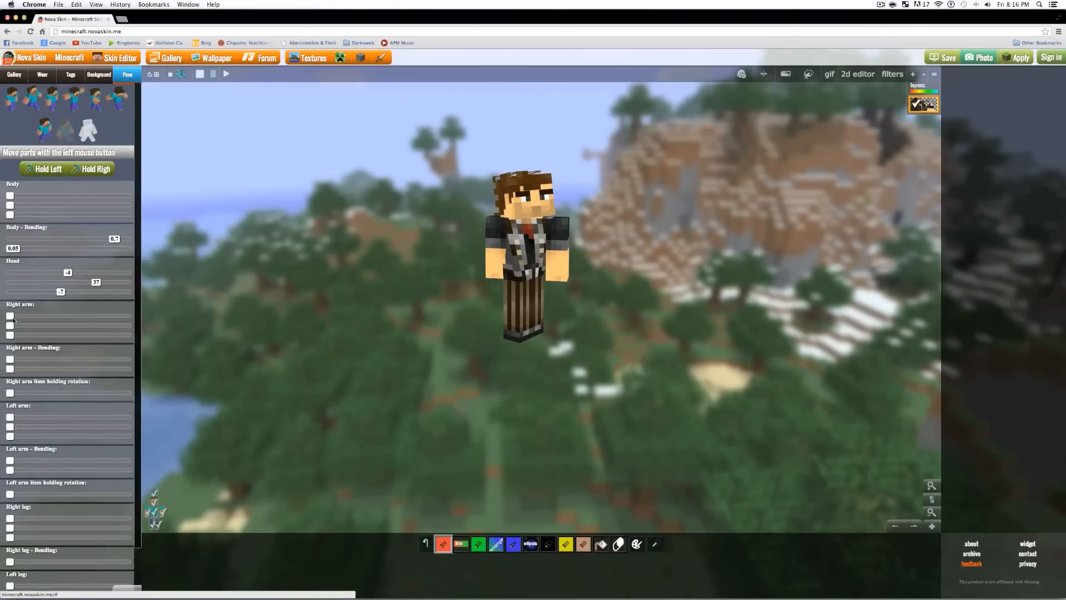
mouse_move(11, 316)
mouse_down()
mouse_move(100, 321)
mouse_move(21, 328)
mouse_move(112, 328)
mouse_move(18, 332)
mouse_up()
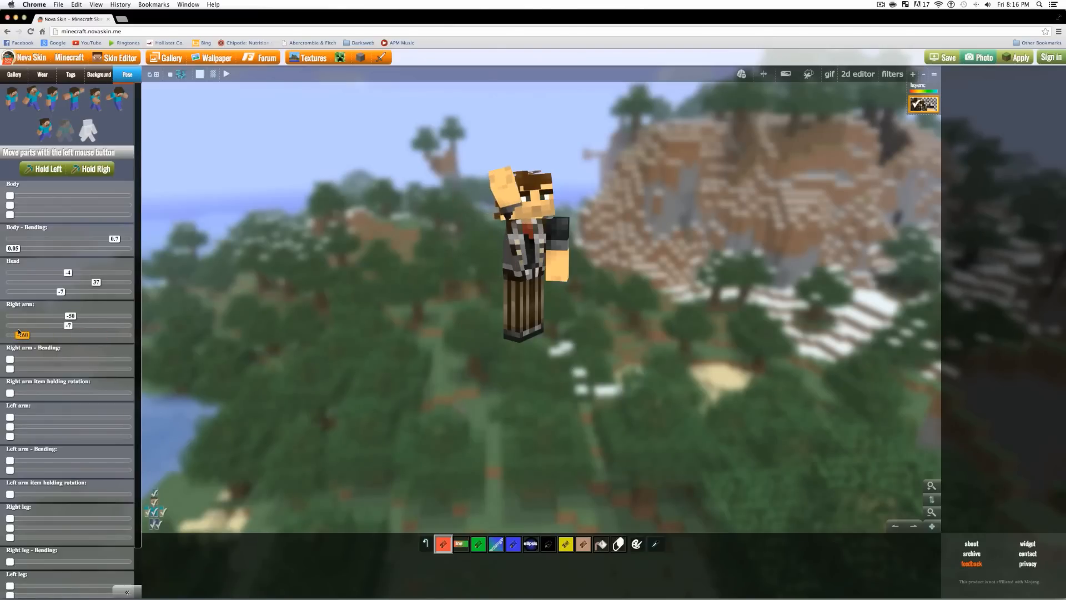
- Adjust the three Right arm rotation sliders and add a bend to the right arm
drag(17, 335, 73, 327)
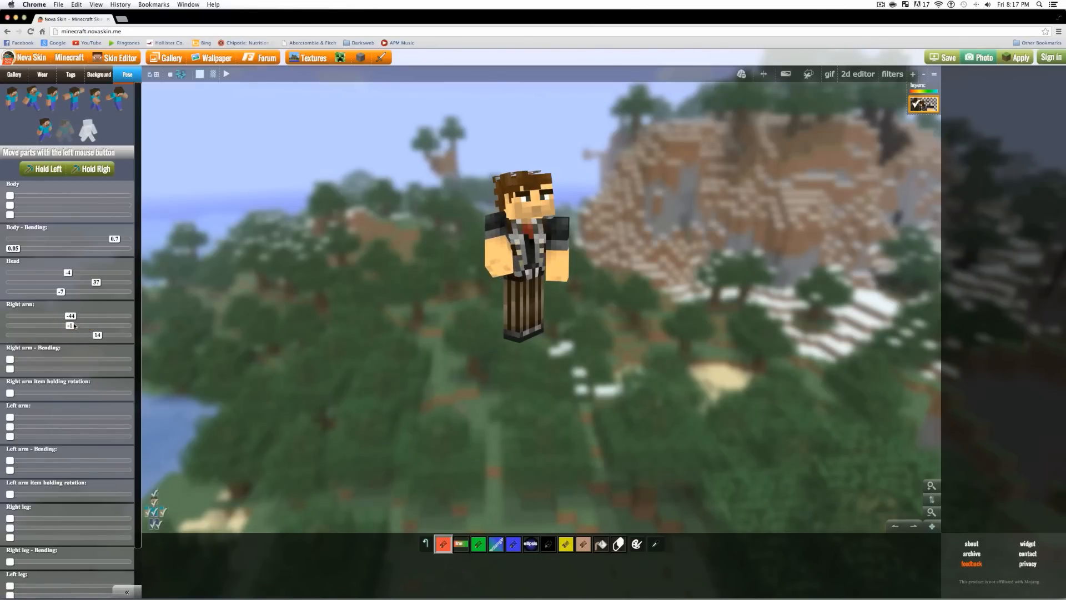
drag(60, 317, 90, 335)
mouse_move(75, 326)
mouse_down()
mouse_move(54, 317)
mouse_move(82, 317)
mouse_move(65, 327)
mouse_up()
mouse_move(11, 359)
mouse_down()
mouse_move(56, 362)
mouse_move(13, 363)
mouse_up()
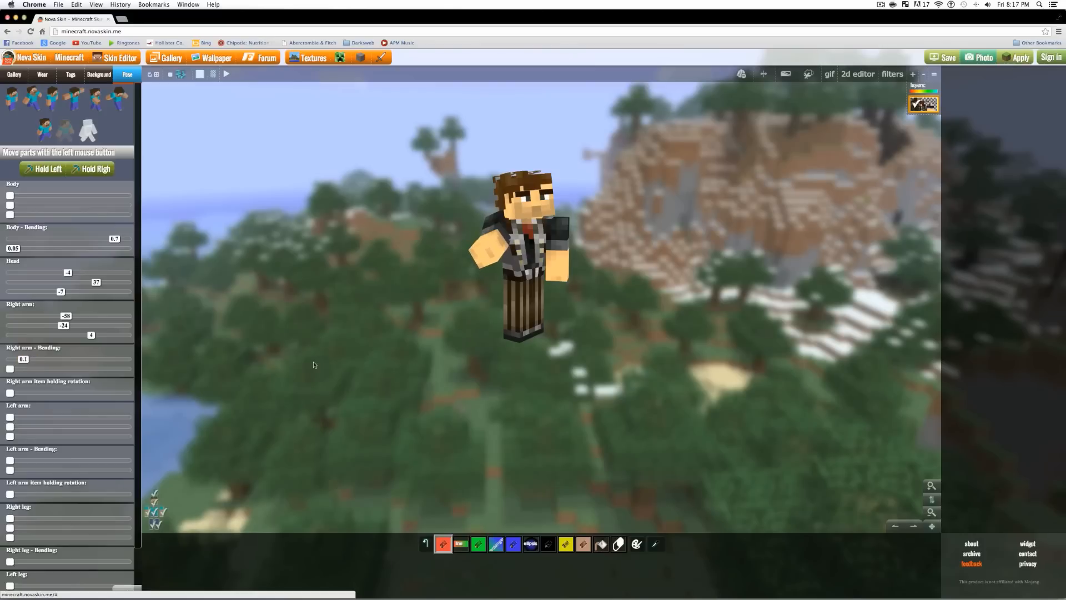
- Ease the right arm bend to 0.1, set its rotation to -27, and begin turning the left arm
mouse_move(511, 391)
mouse_down()
mouse_move(481, 392)
mouse_move(528, 391)
mouse_move(517, 391)
mouse_up()
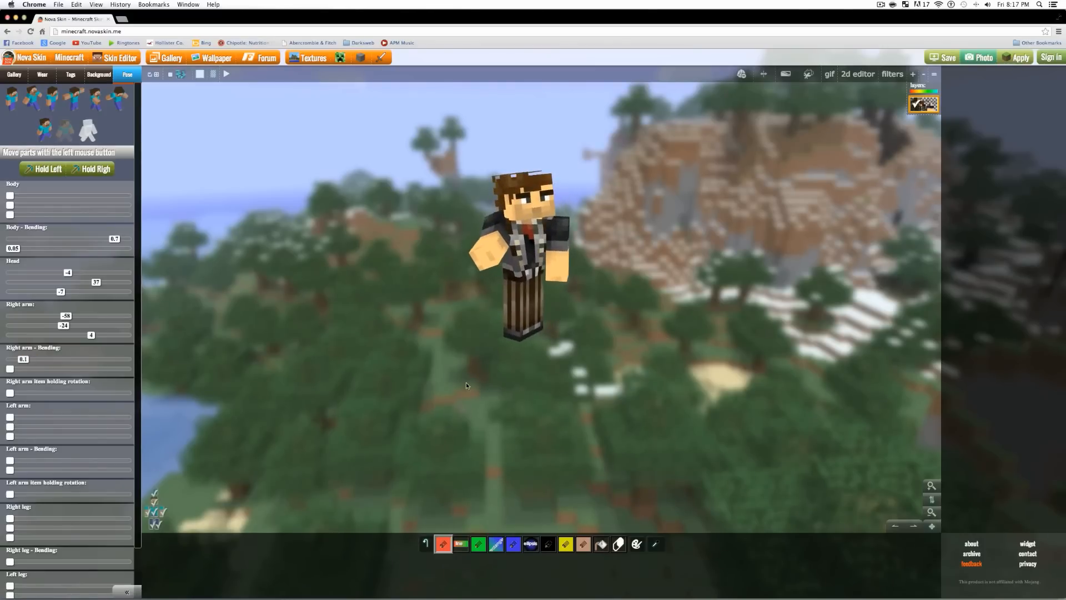
drag(64, 325, 89, 336)
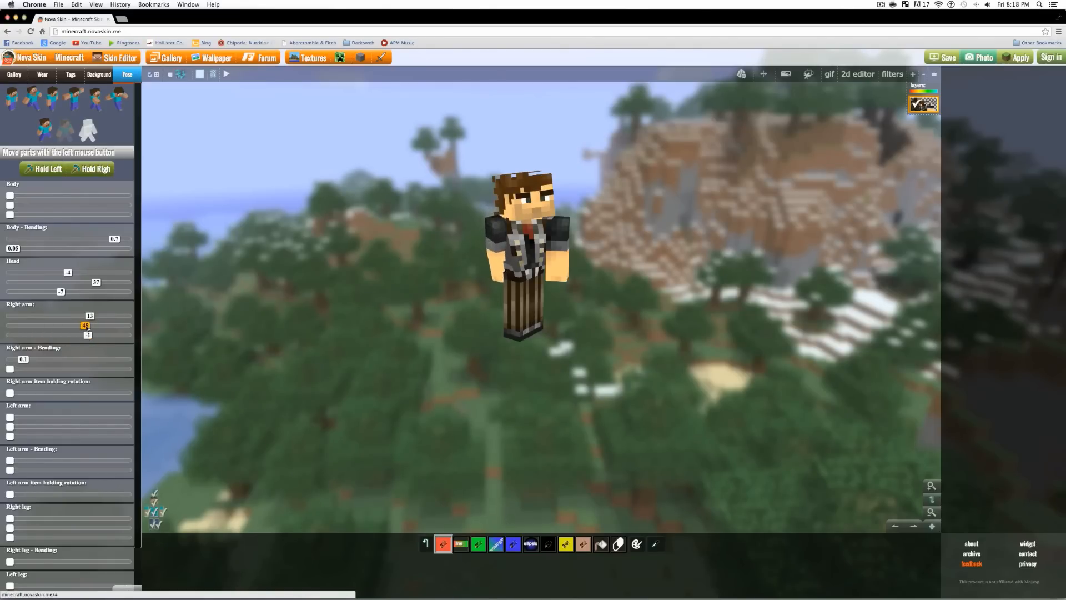
drag(86, 318, 77, 317)
drag(389, 358, 466, 373)
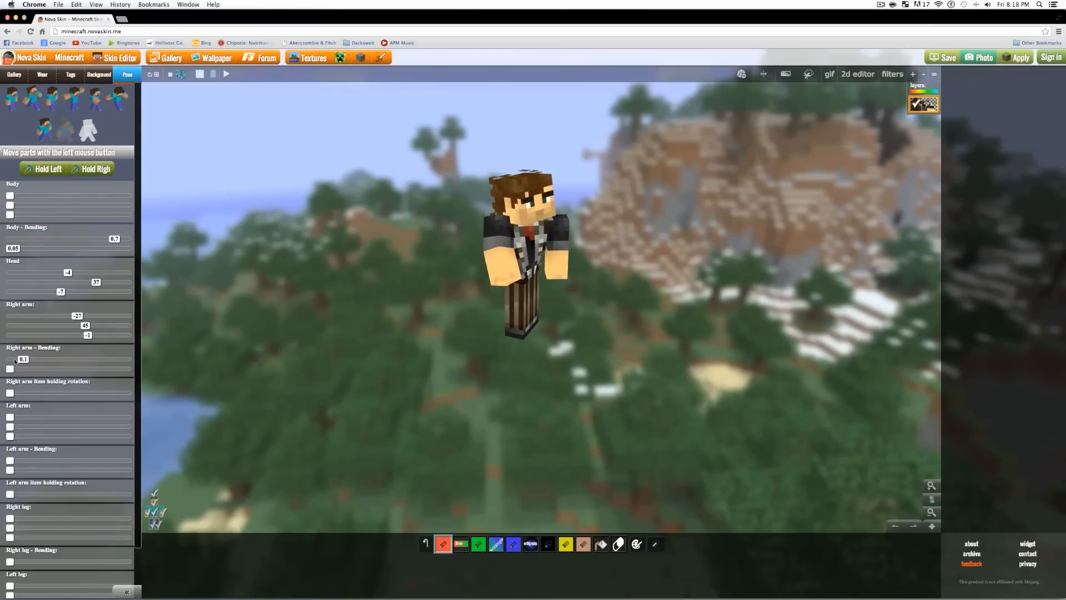
drag(10, 417, 86, 438)
- Set the Left arm sliders to 3, 13 and 12, with bending 0.1 and -0.85
drag(10, 428, 71, 437)
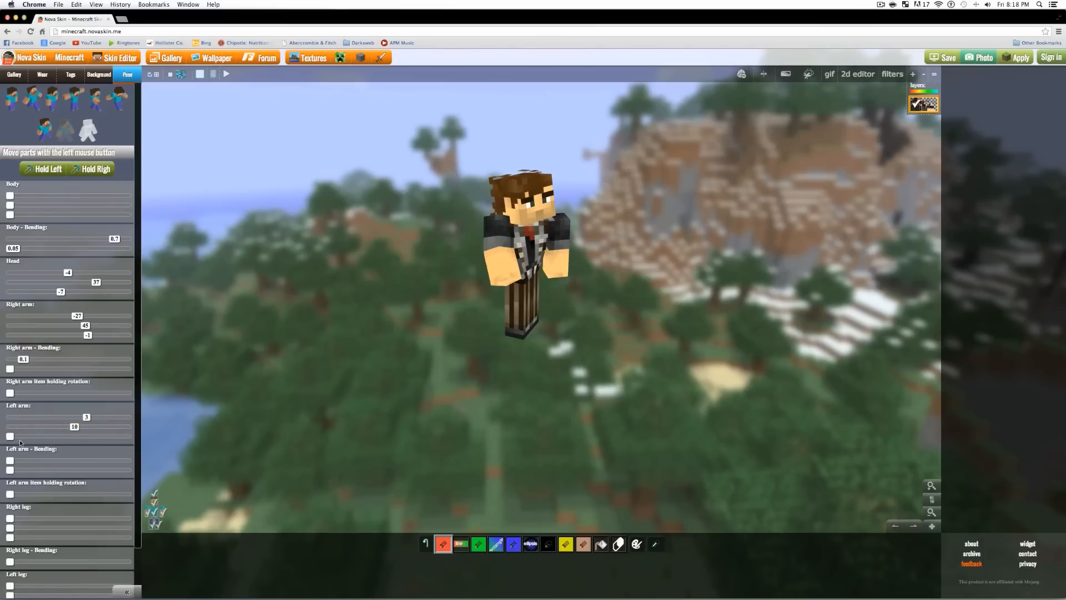
drag(14, 438, 74, 427)
drag(11, 460, 24, 462)
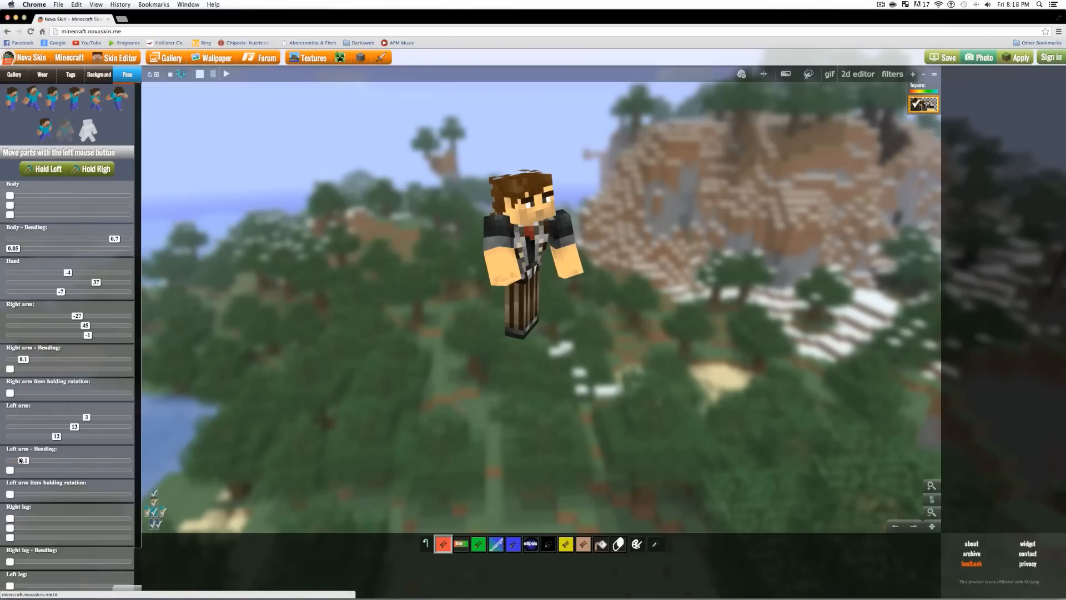
drag(10, 471, 20, 471)
- Set the second Right arm bend to 0.3 and ease the second Left arm bend to -0.15
drag(10, 369, 90, 374)
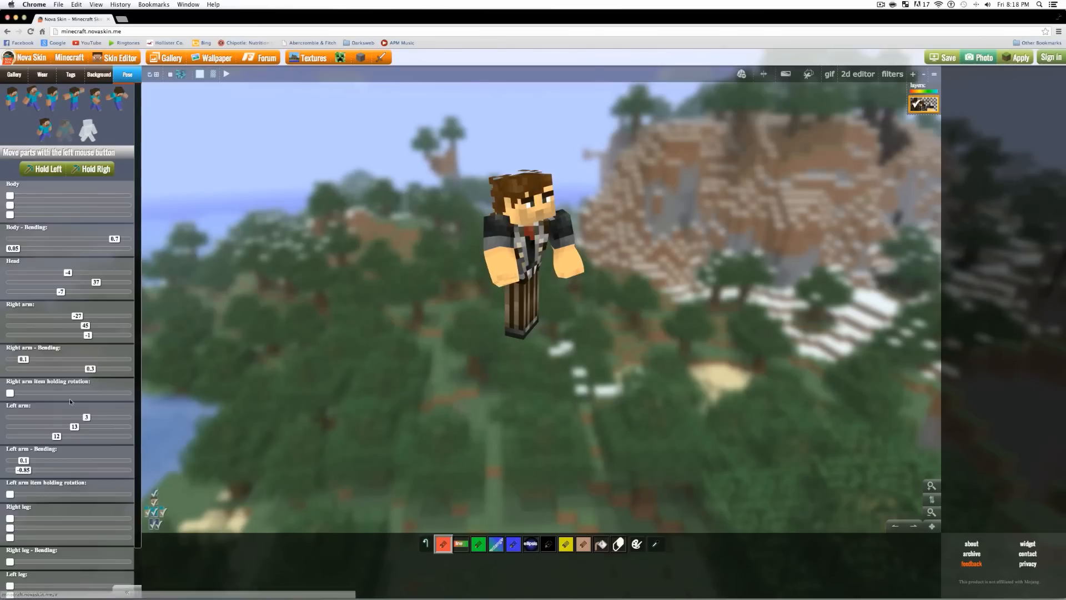
drag(24, 470, 65, 477)
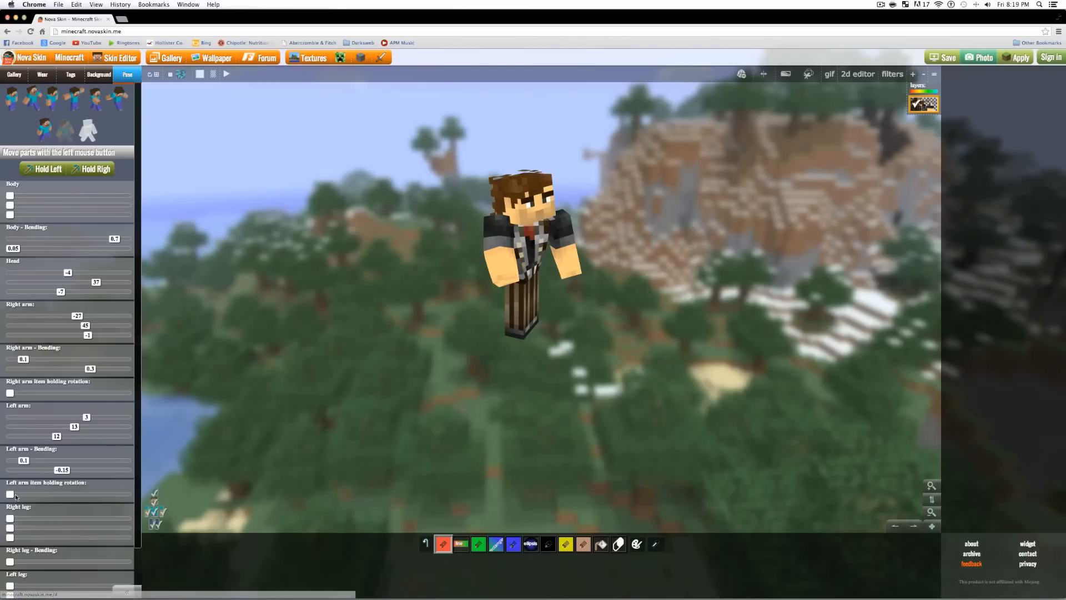
- Set the right leg's first two Pose rotation sliders to -8 and -5
scroll(27, 504, down, 2)
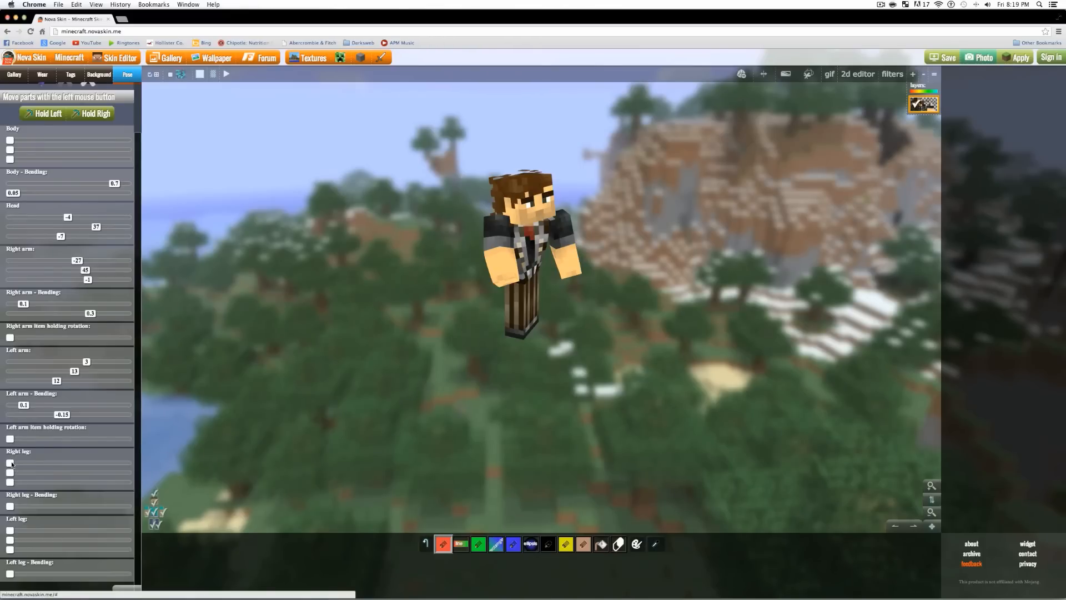
drag(11, 463, 91, 464)
drag(727, 454, 687, 447)
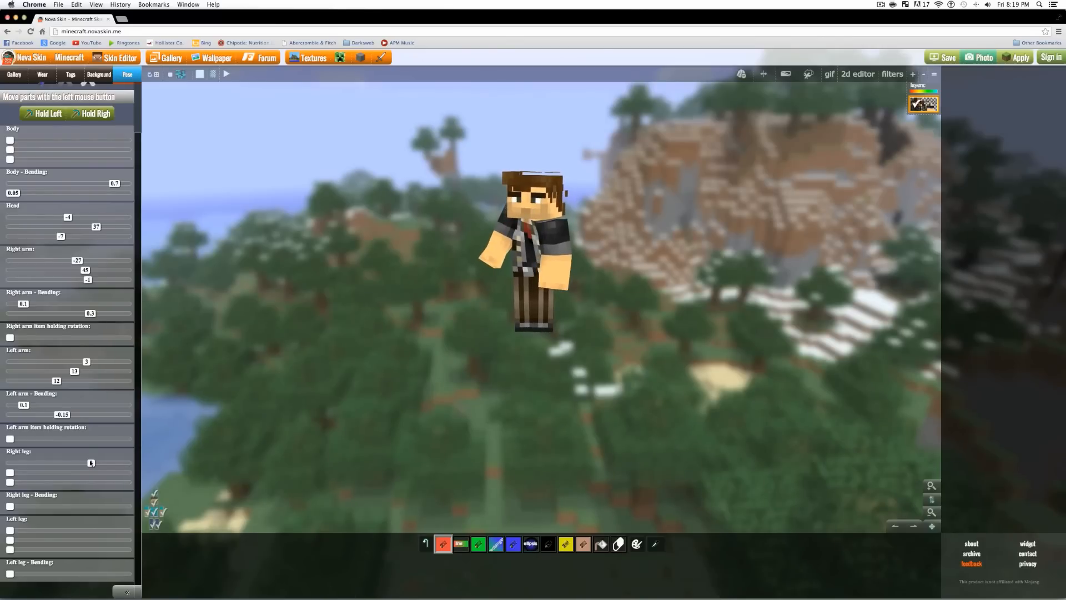
mouse_move(91, 464)
mouse_down()
mouse_move(64, 465)
mouse_move(86, 464)
mouse_up()
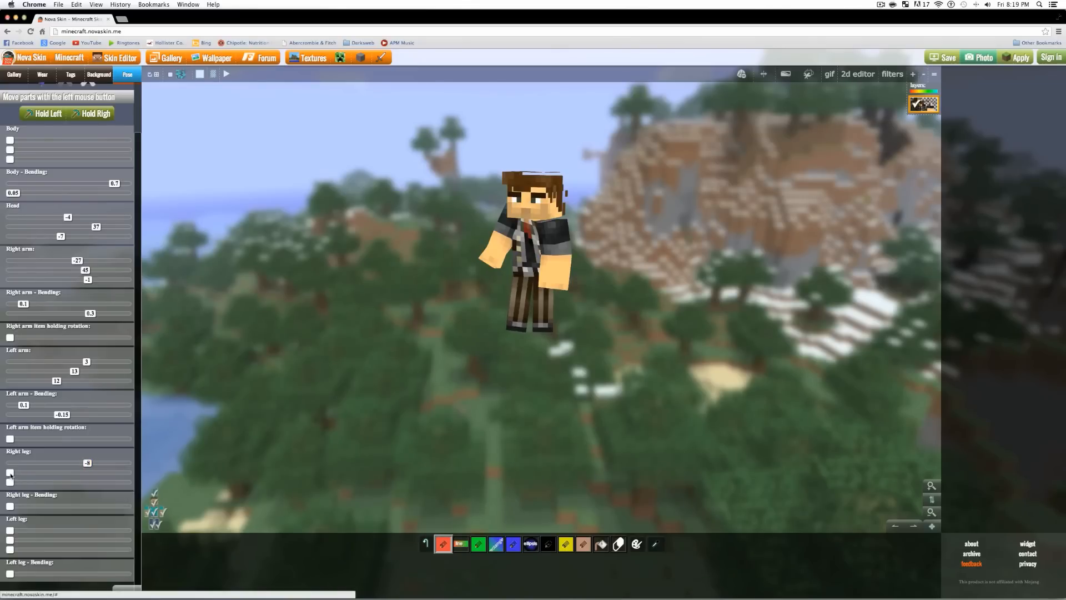
drag(10, 475, 79, 476)
drag(691, 426, 643, 396)
drag(80, 473, 68, 473)
drag(578, 473, 531, 474)
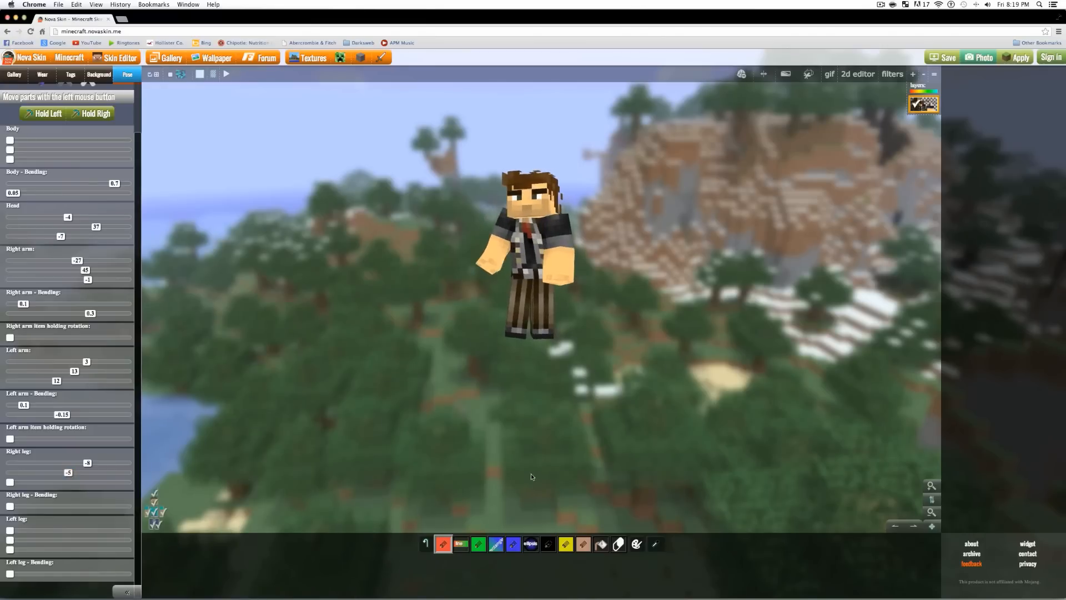
- Set the right leg's third rotation to -14 and its bending to 0.1
drag(10, 482, 78, 452)
drag(542, 410, 545, 438)
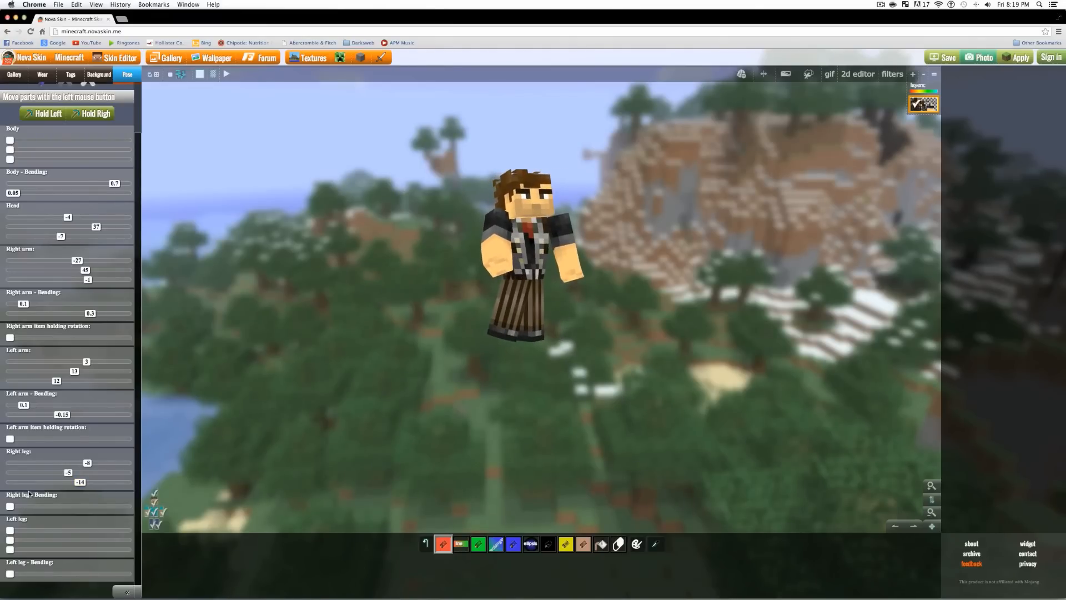
drag(10, 506, 25, 507)
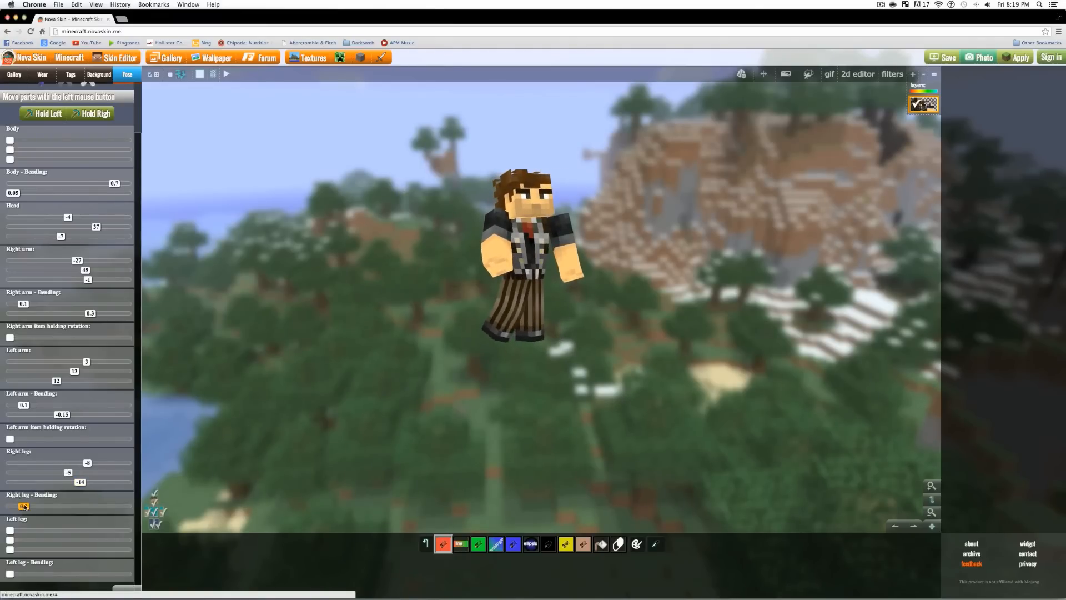
drag(478, 444, 405, 461)
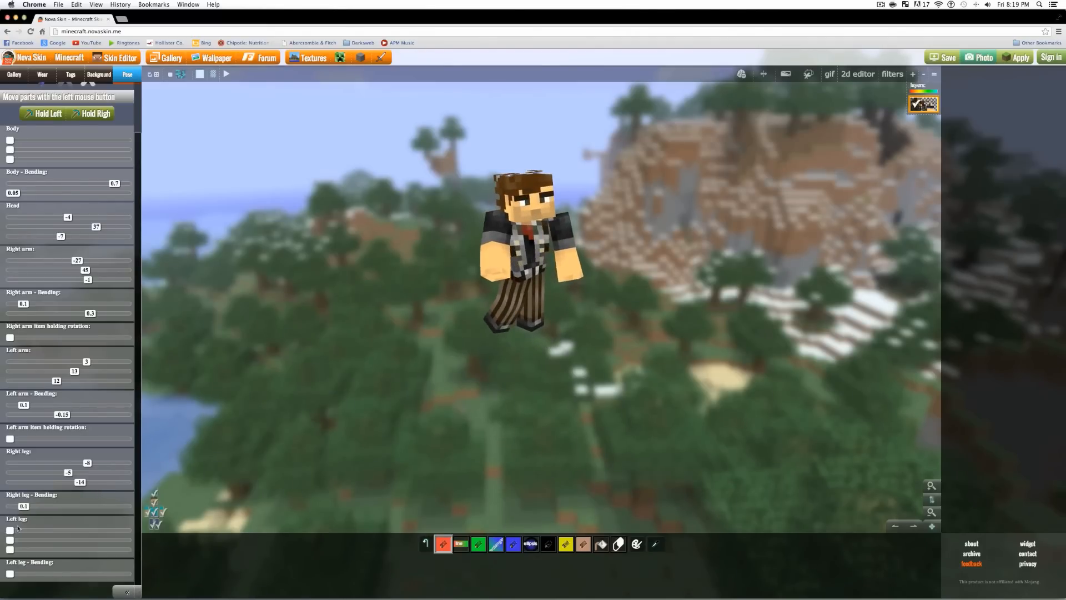
- Pose the left leg at rotations 9, 1, 26 with a 0.15 bend, orbiting to check
drag(9, 532, 95, 537)
drag(578, 434, 533, 411)
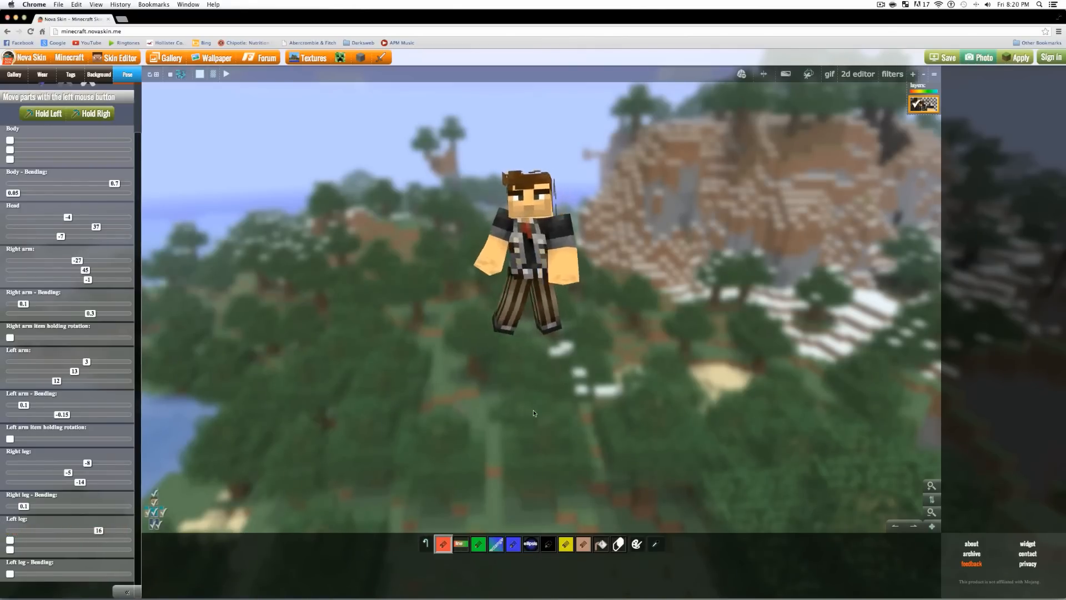
drag(100, 530, 93, 530)
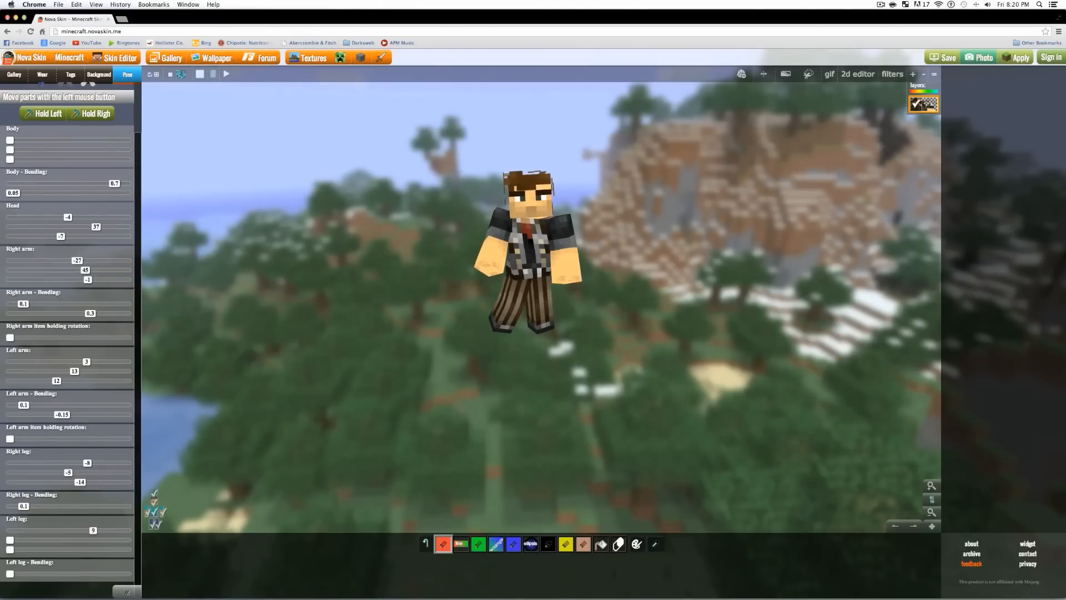
drag(10, 543, 70, 543)
drag(514, 442, 526, 395)
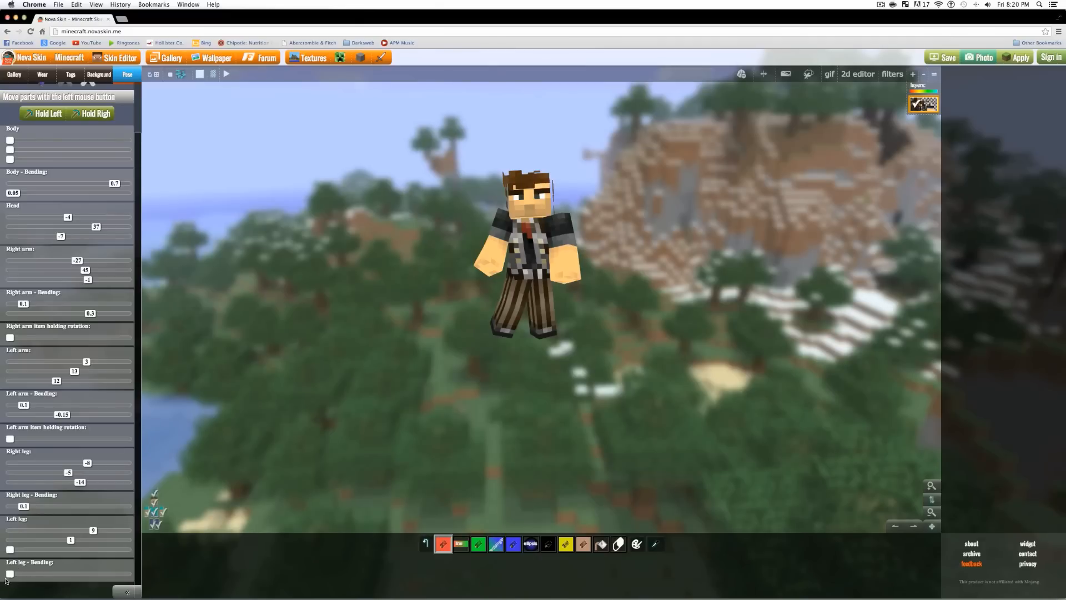
drag(10, 549, 53, 554)
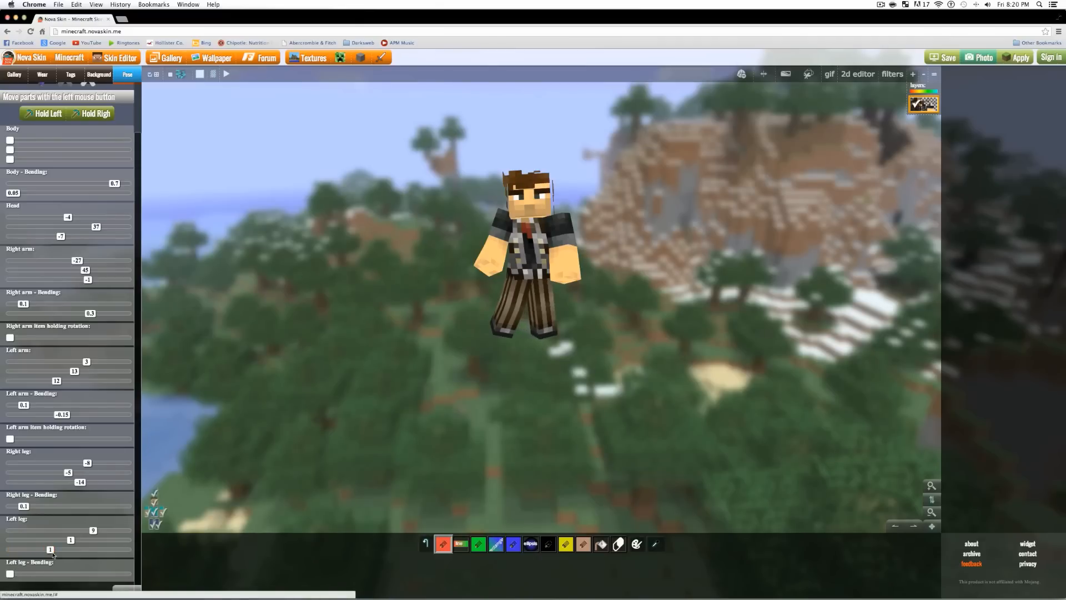
drag(563, 398, 606, 398)
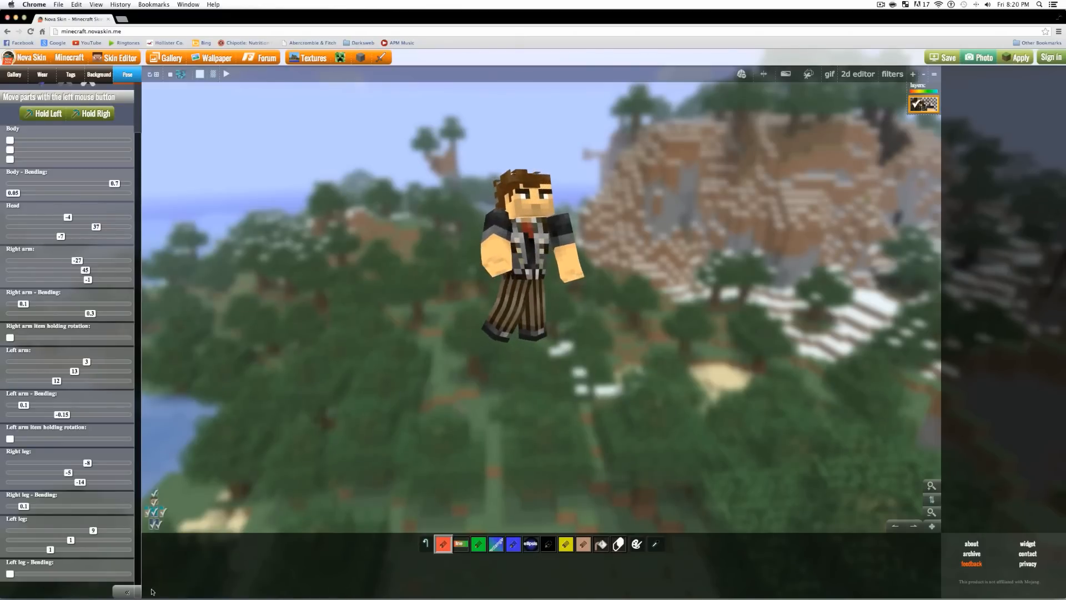
drag(11, 575, 76, 550)
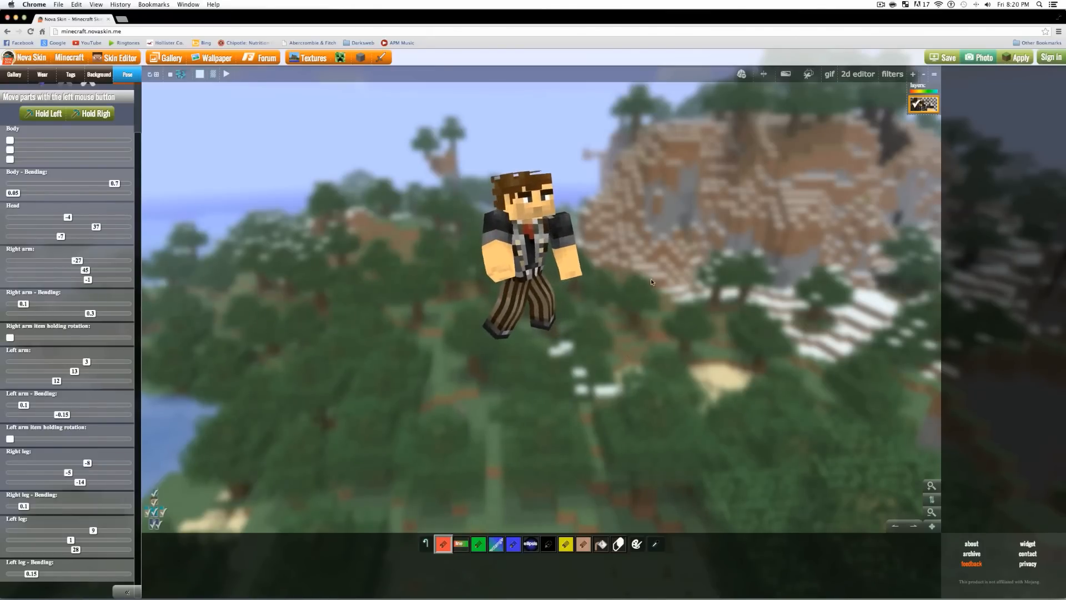
drag(704, 248, 668, 262)
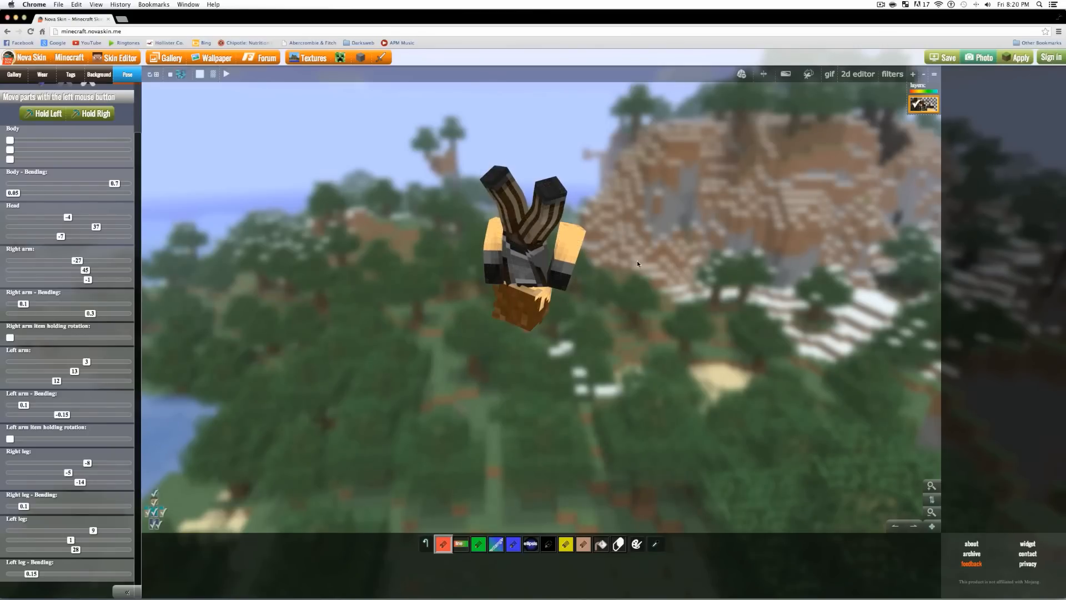
- Rotate the posed character upright to face the front and toggle the pixel grid
drag(636, 262, 629, 362)
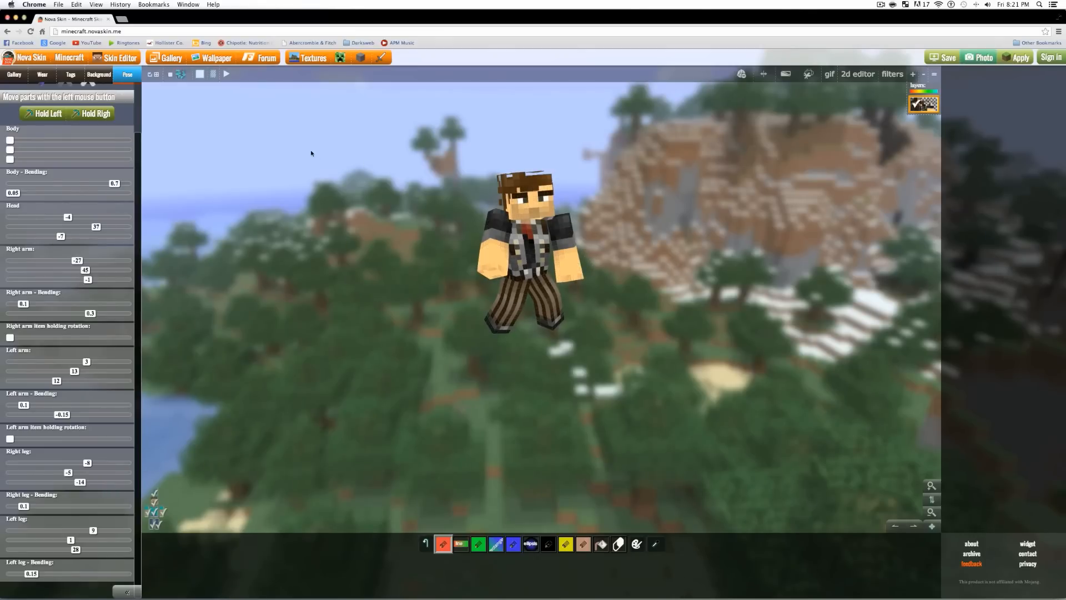
click(150, 76)
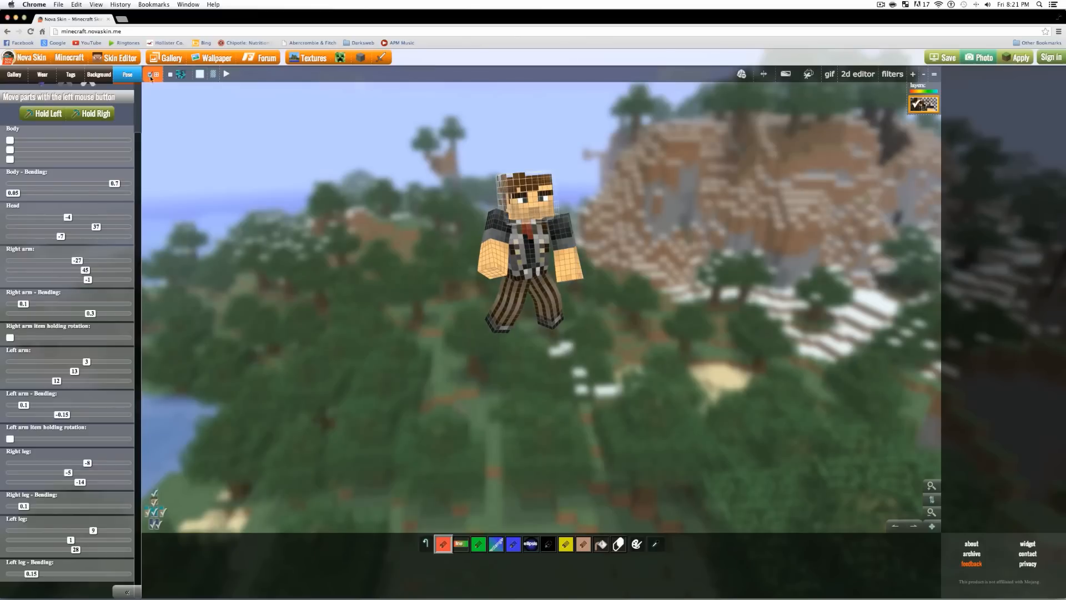
click(151, 77)
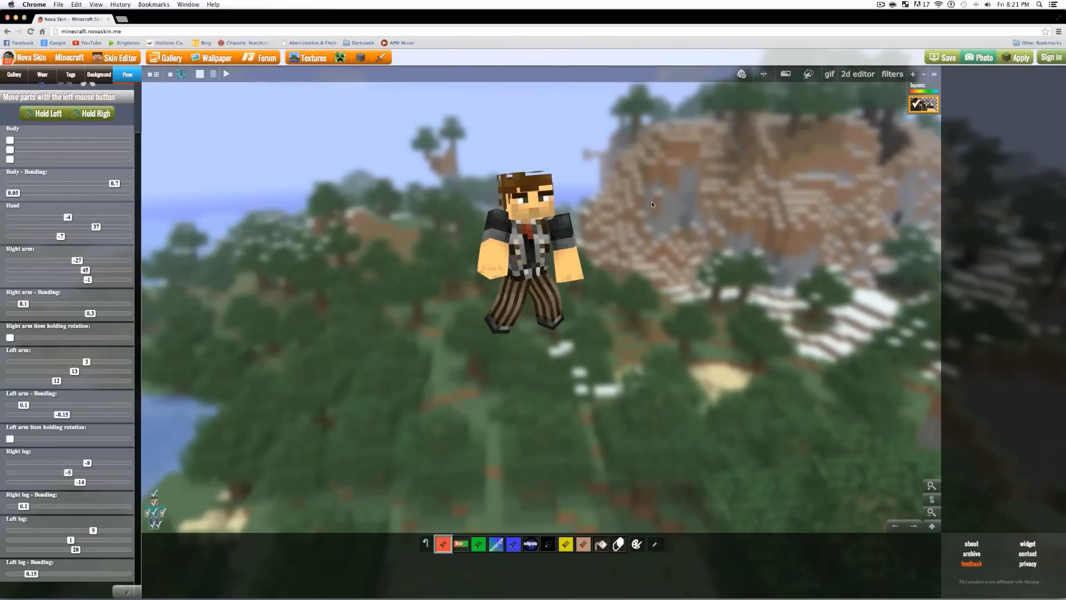
- Save a photo of the posed skin to the Desktop, named with the creator's name plus 'Skin Youtube thumbna'
click(976, 56)
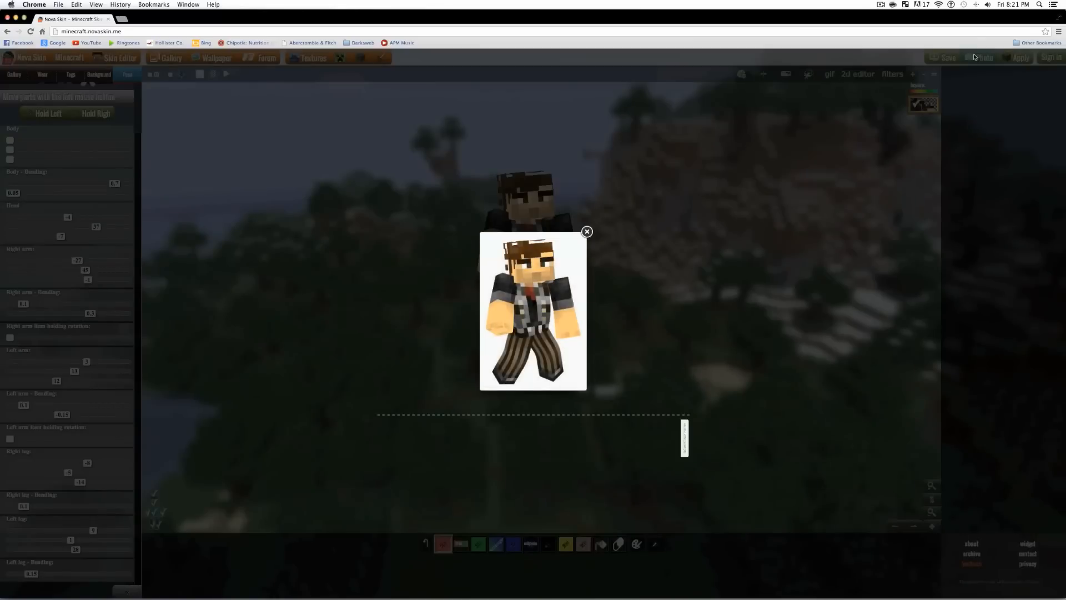
right_click(529, 275)
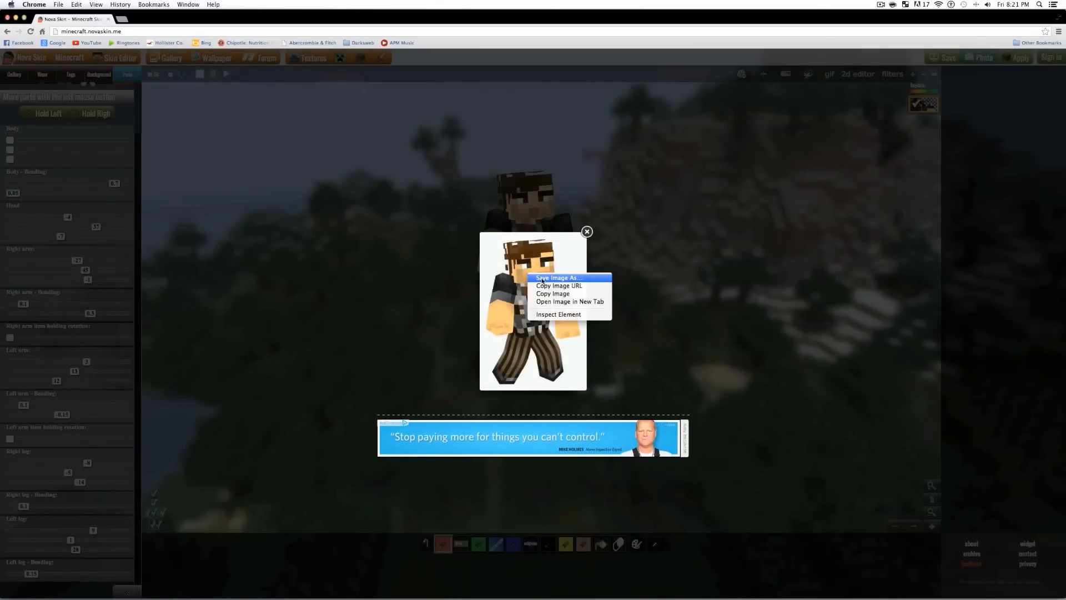
click(542, 280)
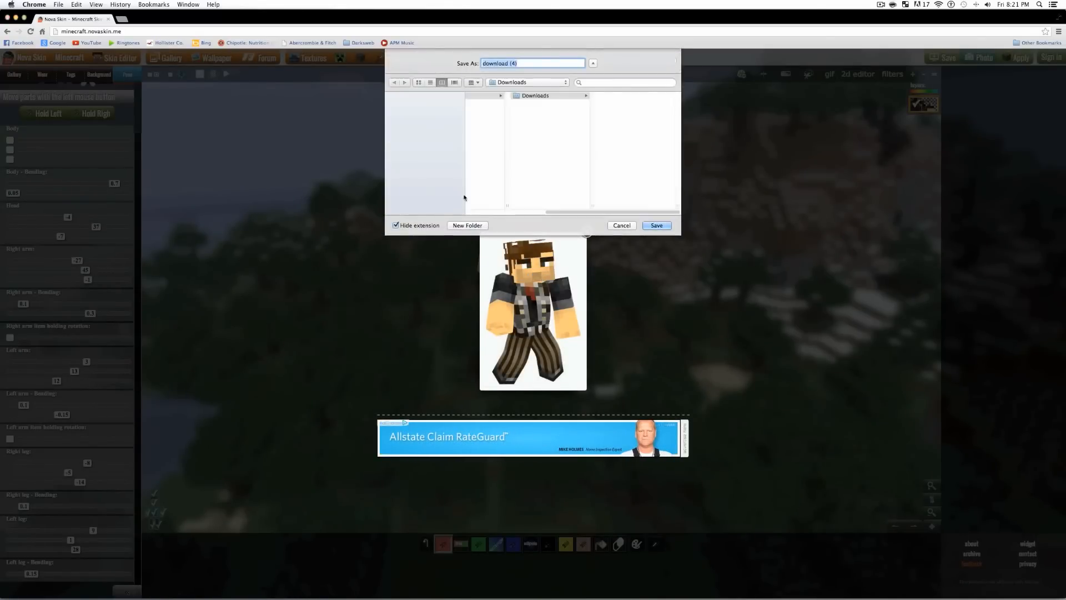
click(414, 106)
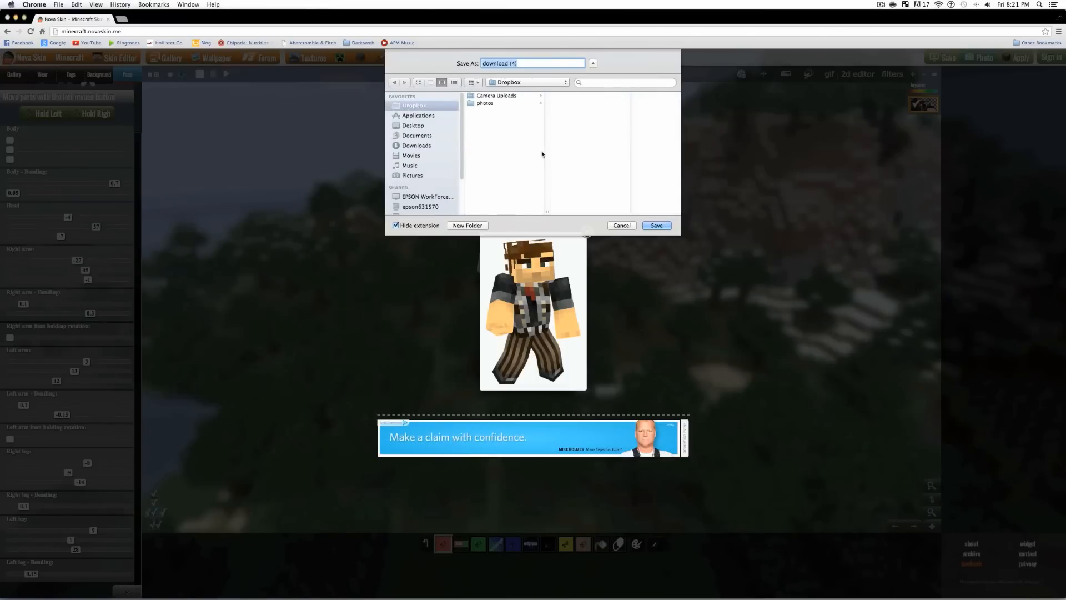
click(406, 117)
click(408, 127)
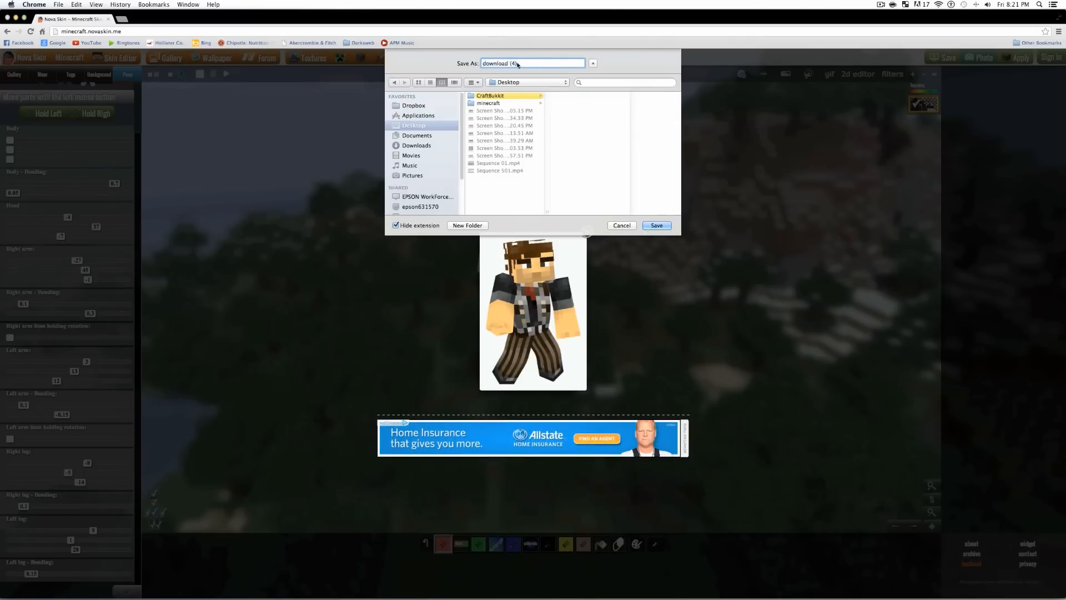
key(BackSpace)
text(Paul Skin Youtube thumbnail)
click(656, 224)
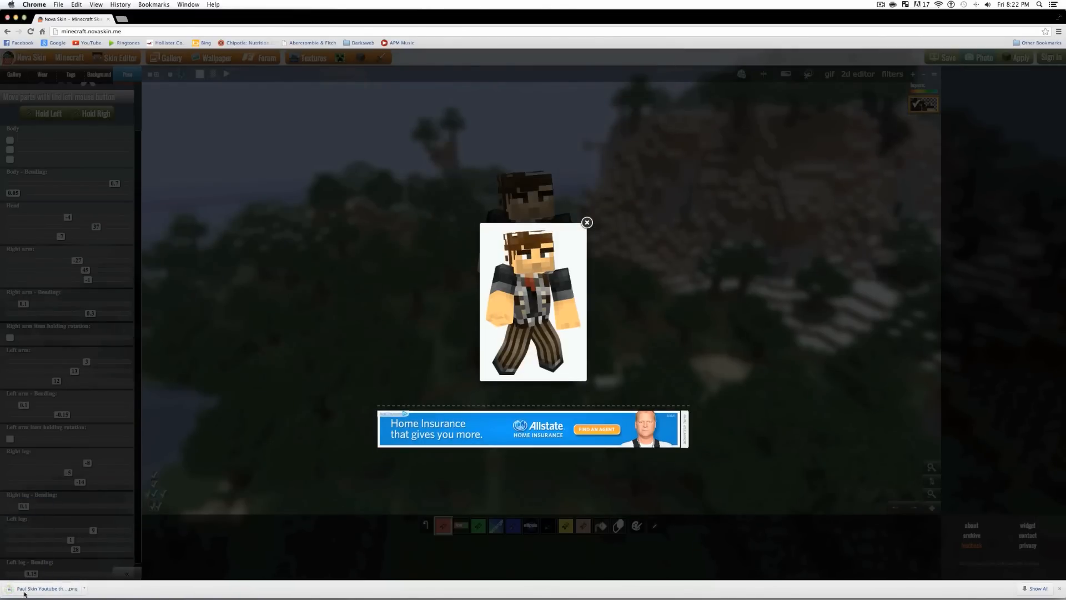
- Minimize the browser to reveal the desktop
mouse_move(178, 599)
click(15, 18)
mouse_move(694, 597)
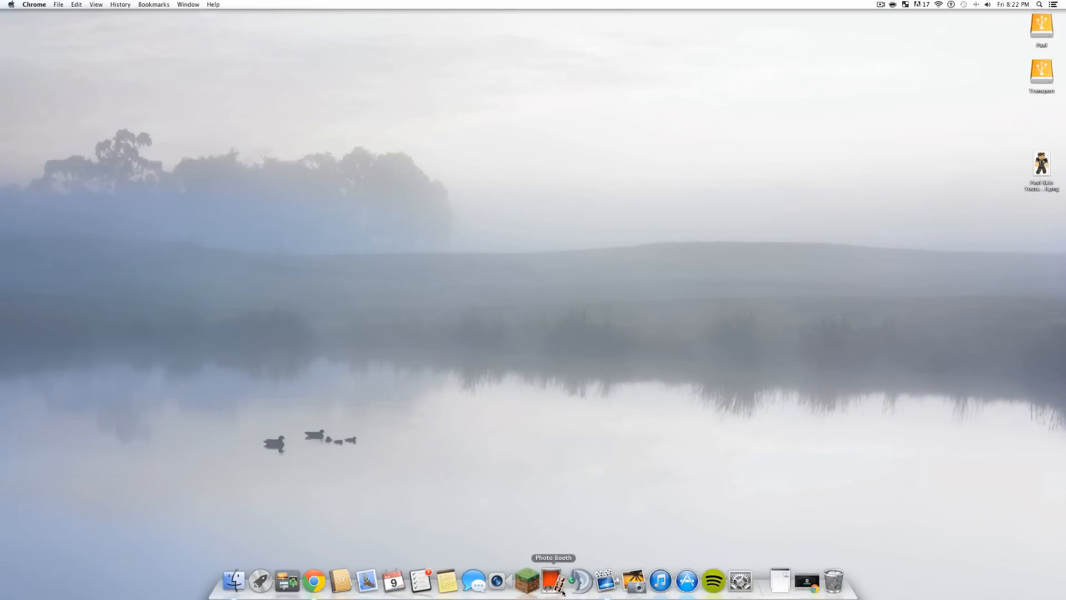
- Launch Adobe Photoshop CS5 from Launchpad and bring it to the front
click(261, 581)
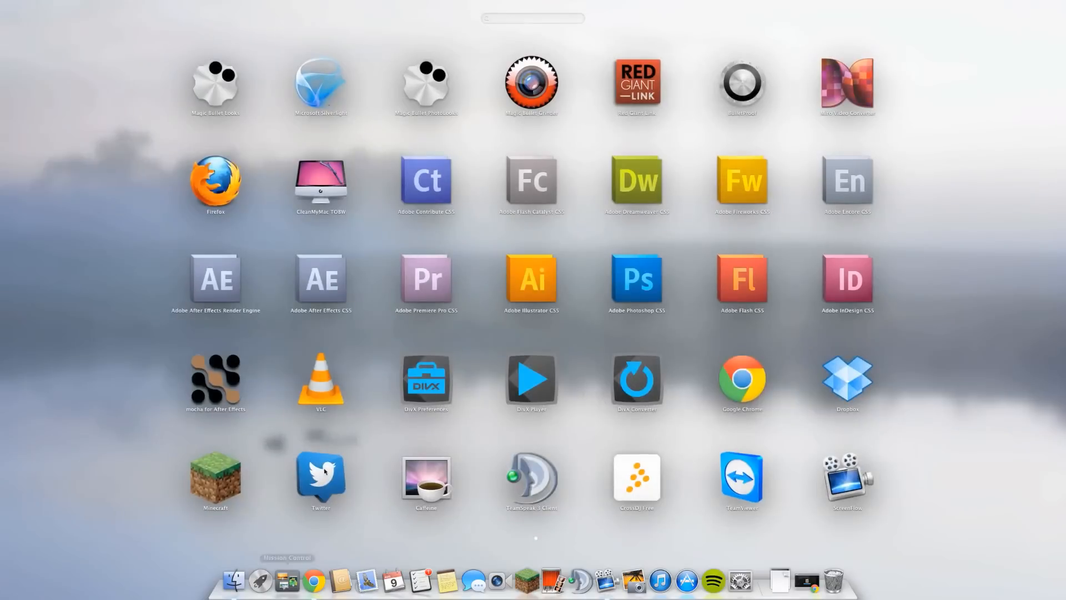
click(634, 280)
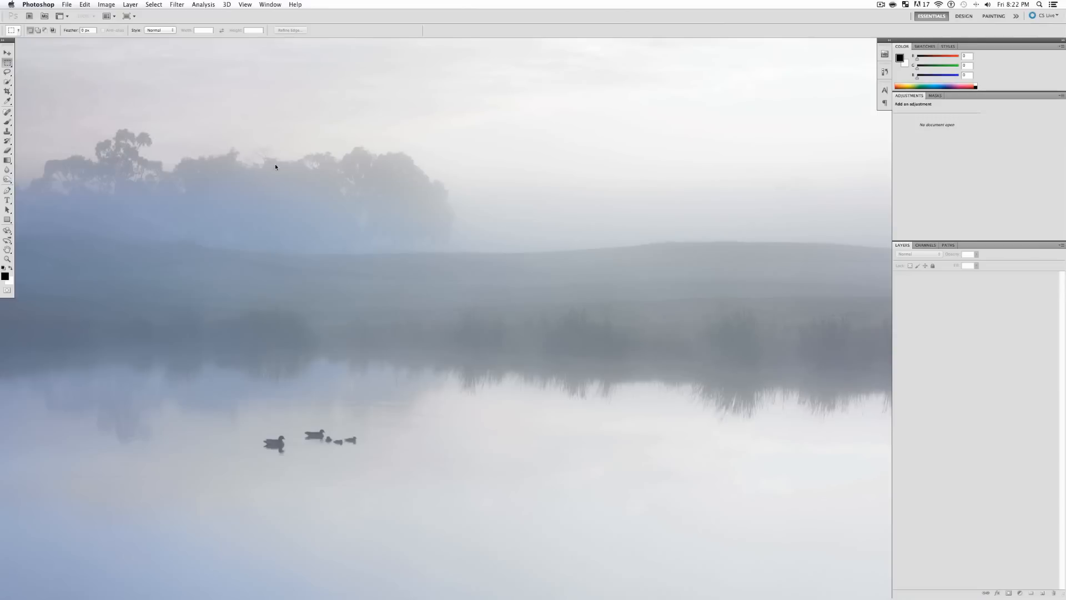
click(302, 184)
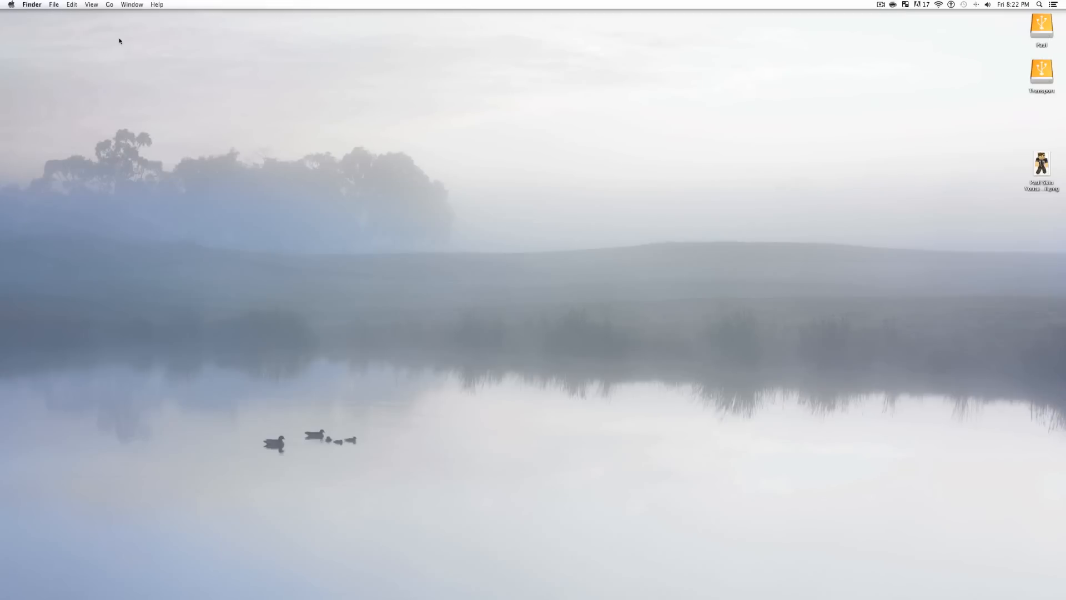
mouse_move(301, 586)
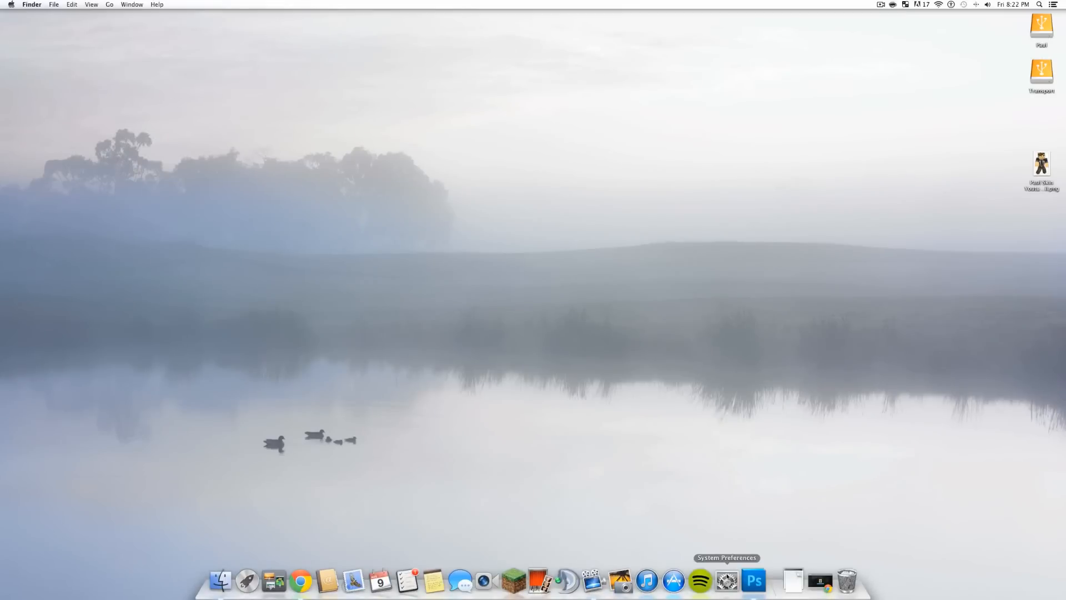
click(749, 581)
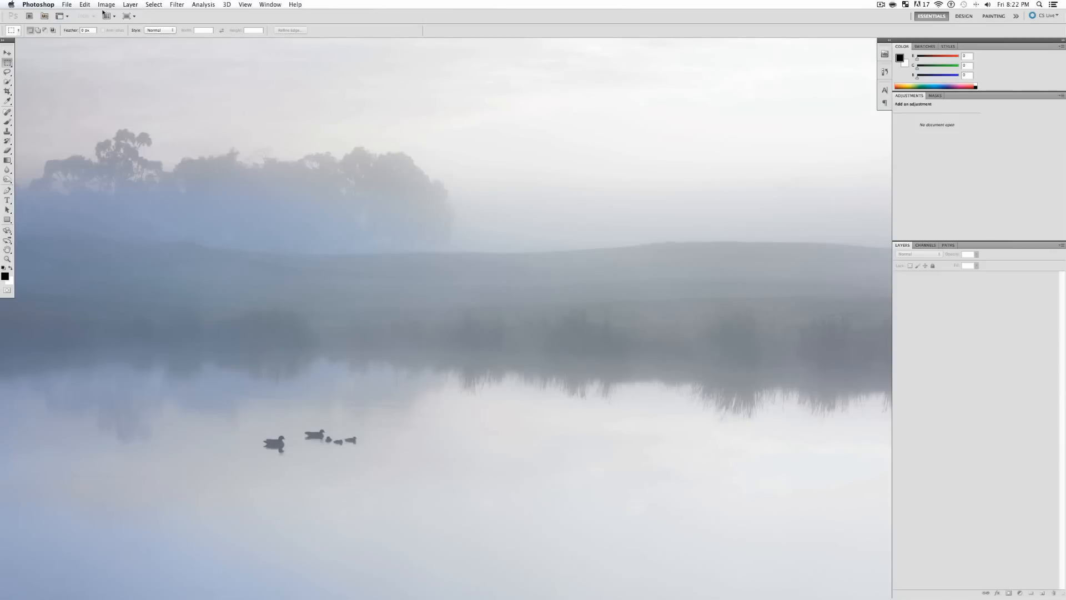
- Start a new document sized 1280 × 720 pixels at 70 pixels/inch
click(67, 4)
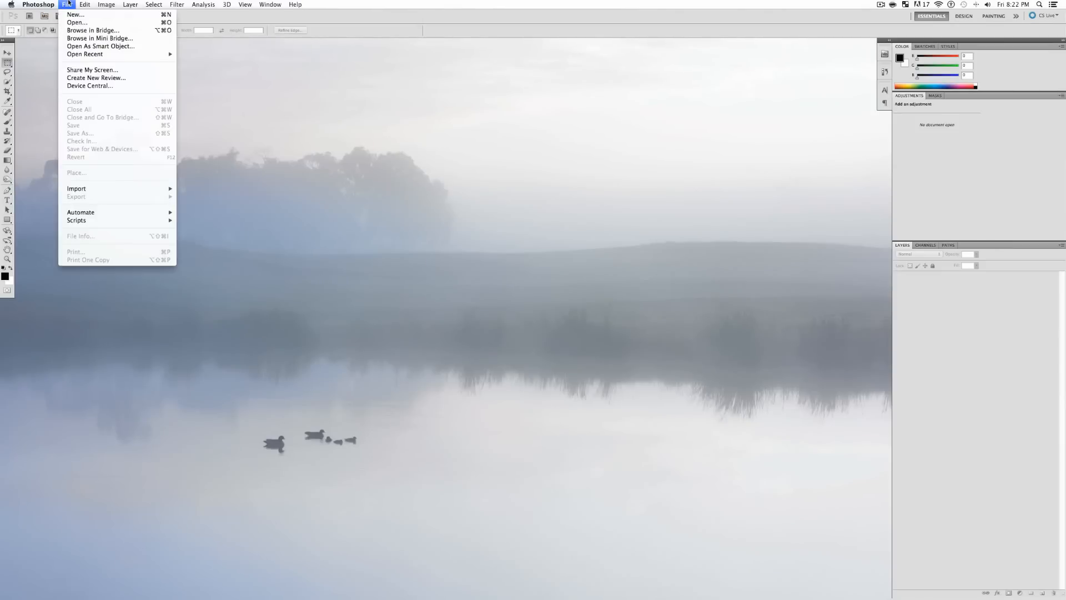
click(78, 16)
drag(450, 195, 420, 187)
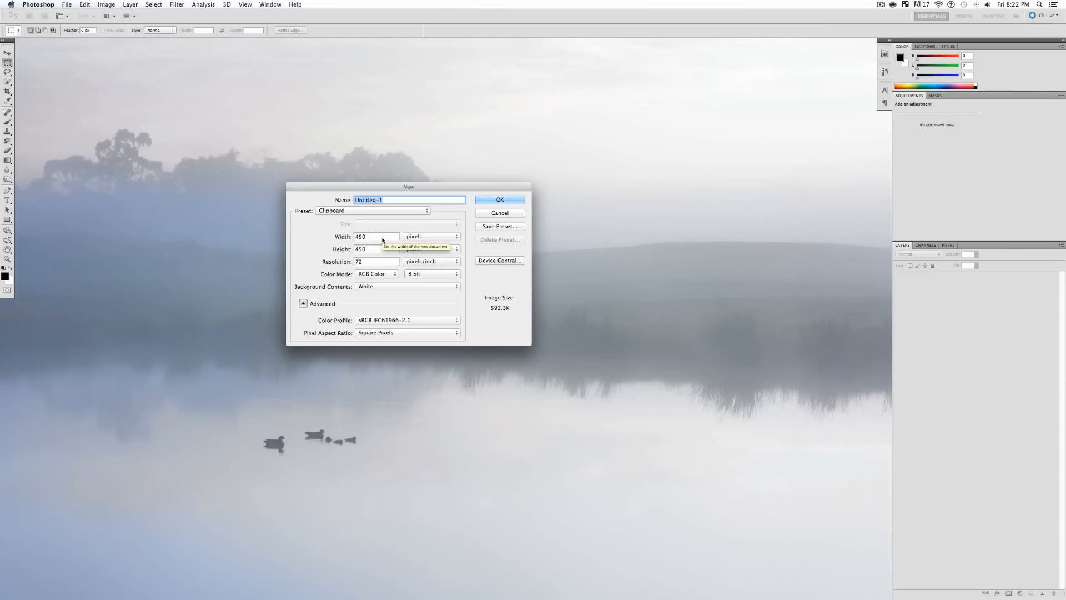
drag(432, 186, 441, 207)
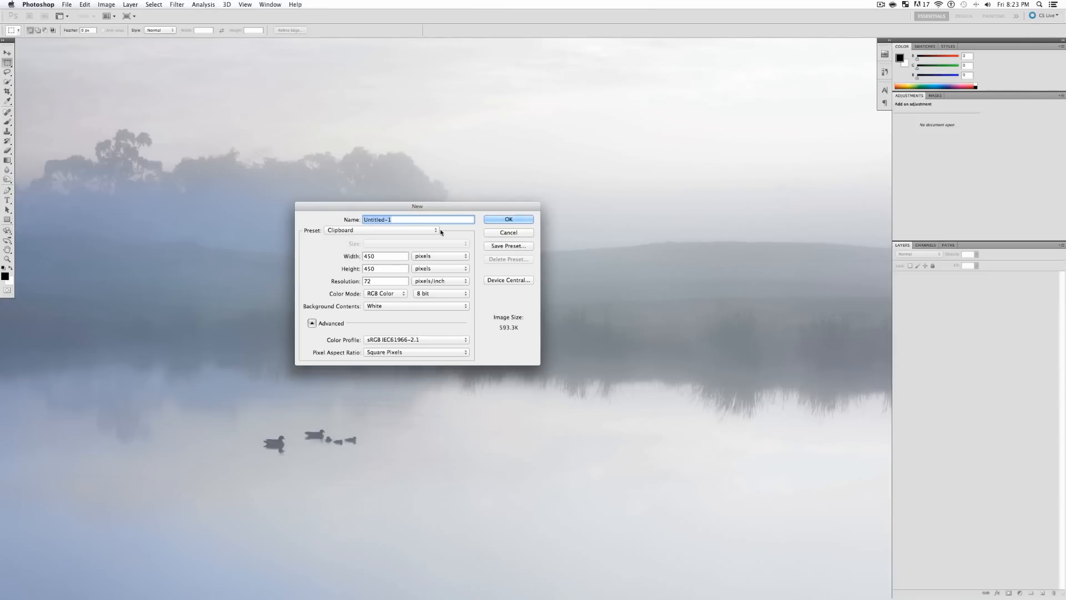
key(Tab)
key(BackSpace)
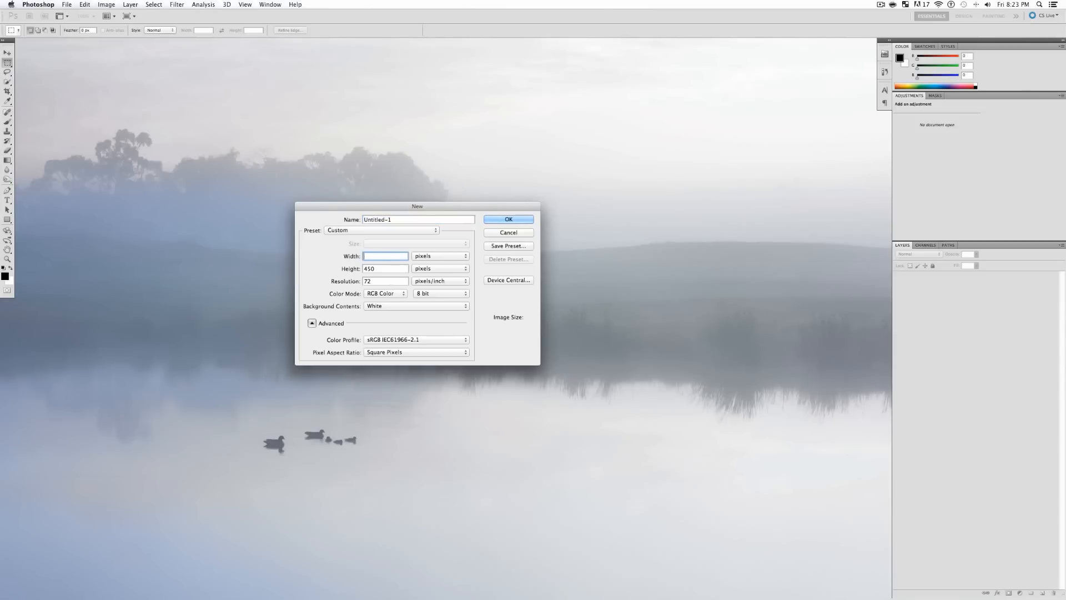
text(1280)
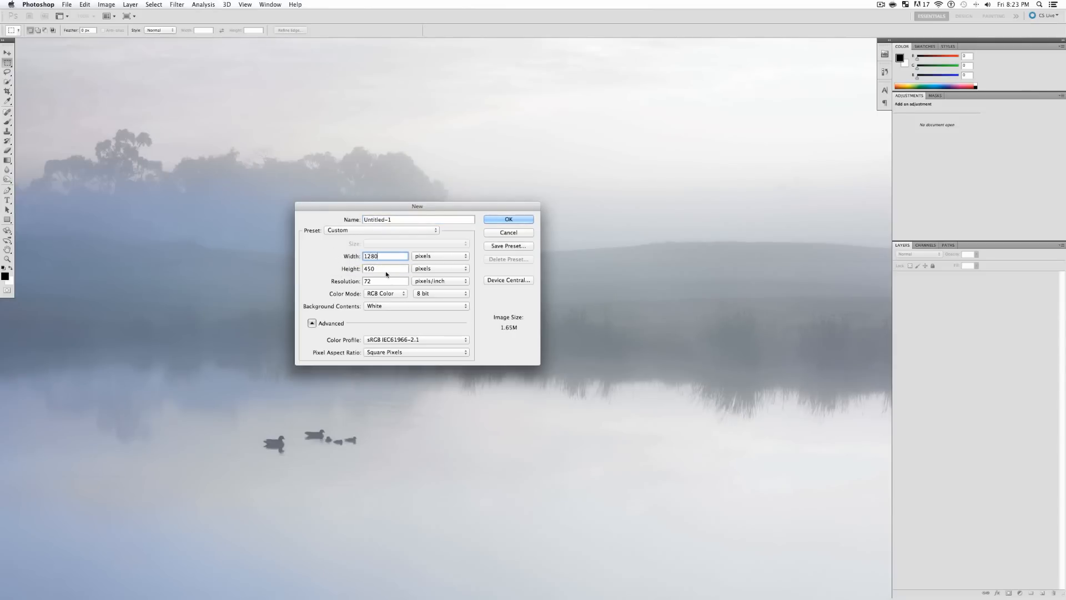
key(Tab)
text(720)
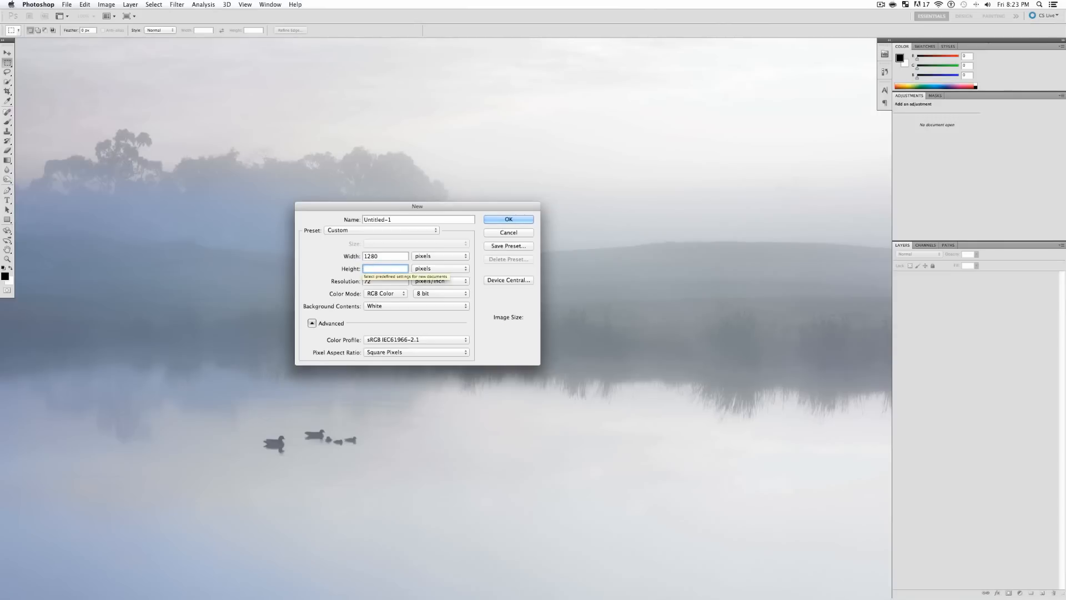
click(375, 282)
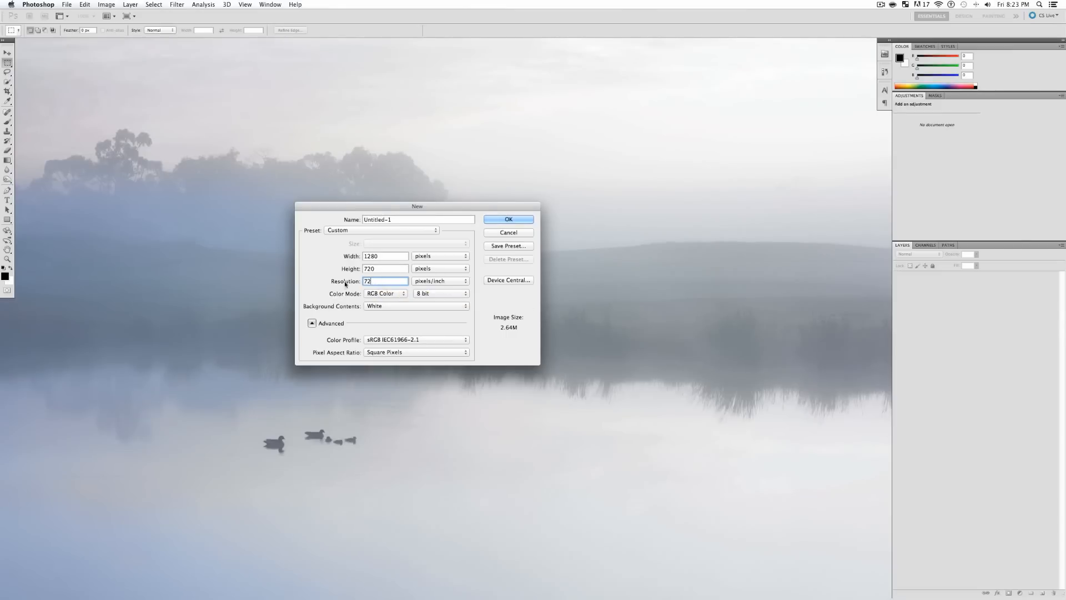
drag(343, 282, 460, 321)
text(70)
- Save these settings as a preset named 'Thumbnail Youtube'
click(505, 247)
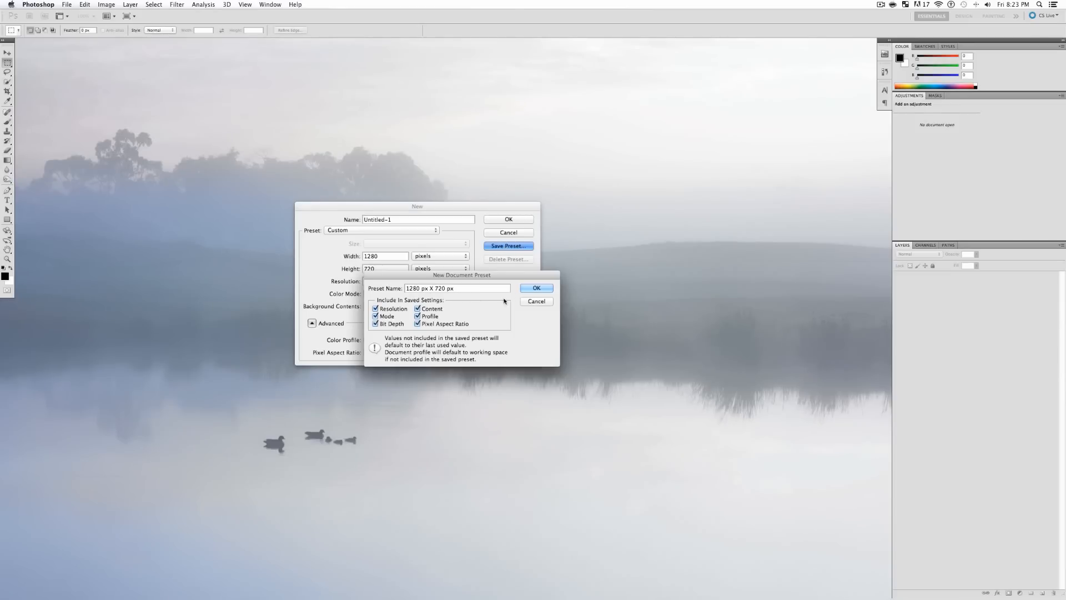
drag(475, 289, 359, 284)
text(Thumbnail)
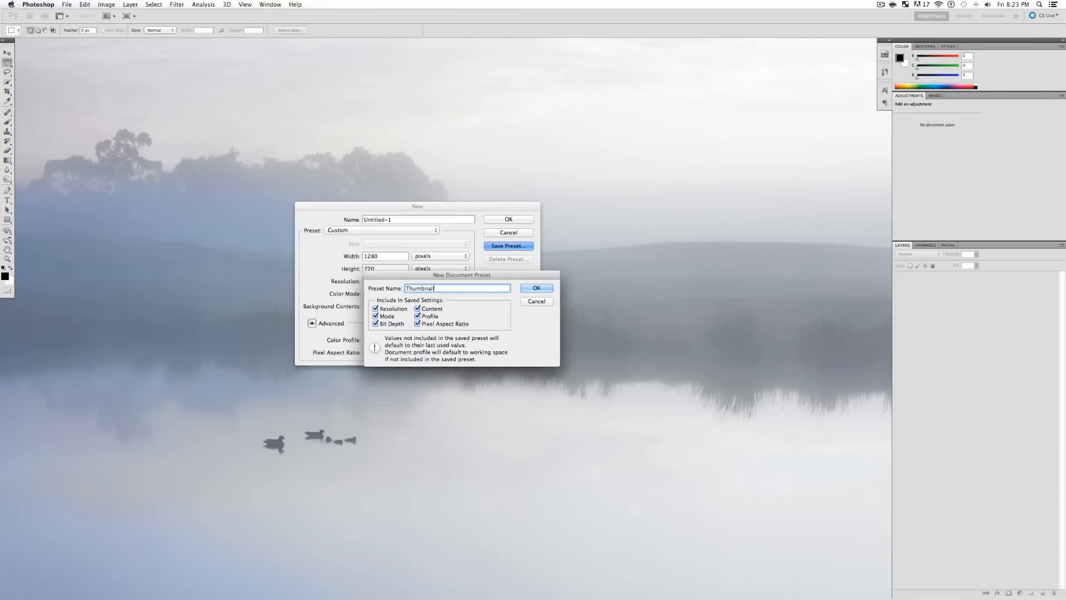
text( Youtube)
- Create the document, named 'How to make a Youtube Thumnail' plus the author's name
click(537, 287)
drag(400, 221, 356, 220)
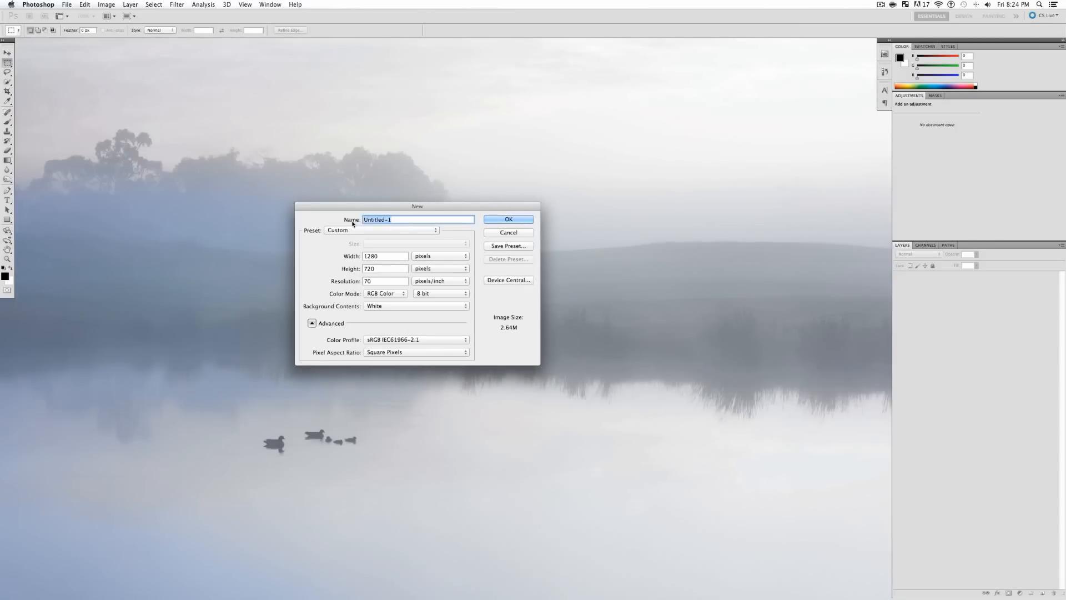
key(BackSpace)
text(Paul)
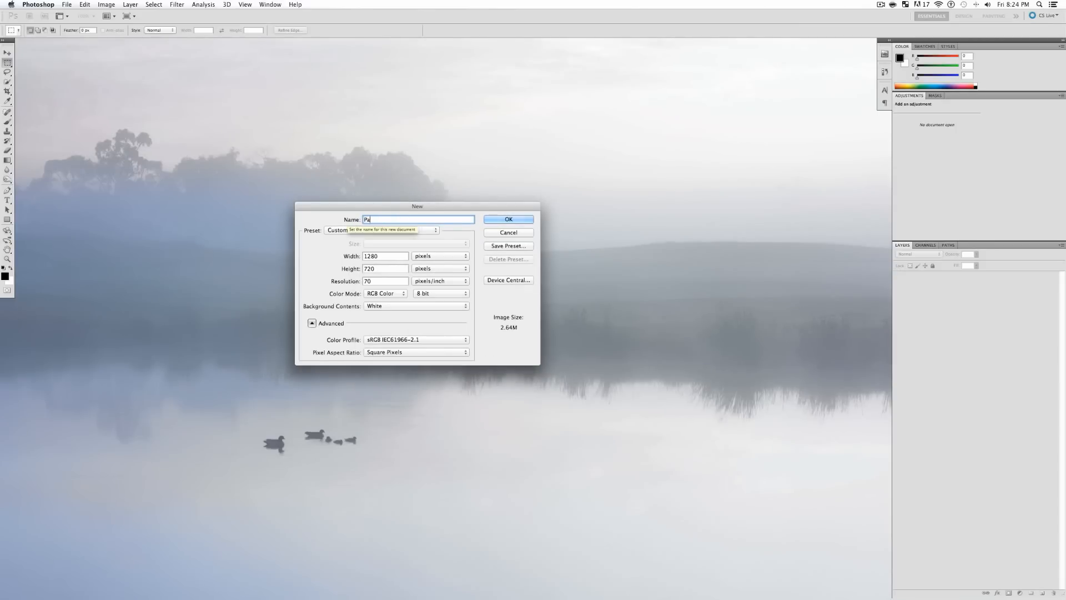
key(BackSpace)
key(BackSpace)
key(BackSpace)
key(BackSpace)
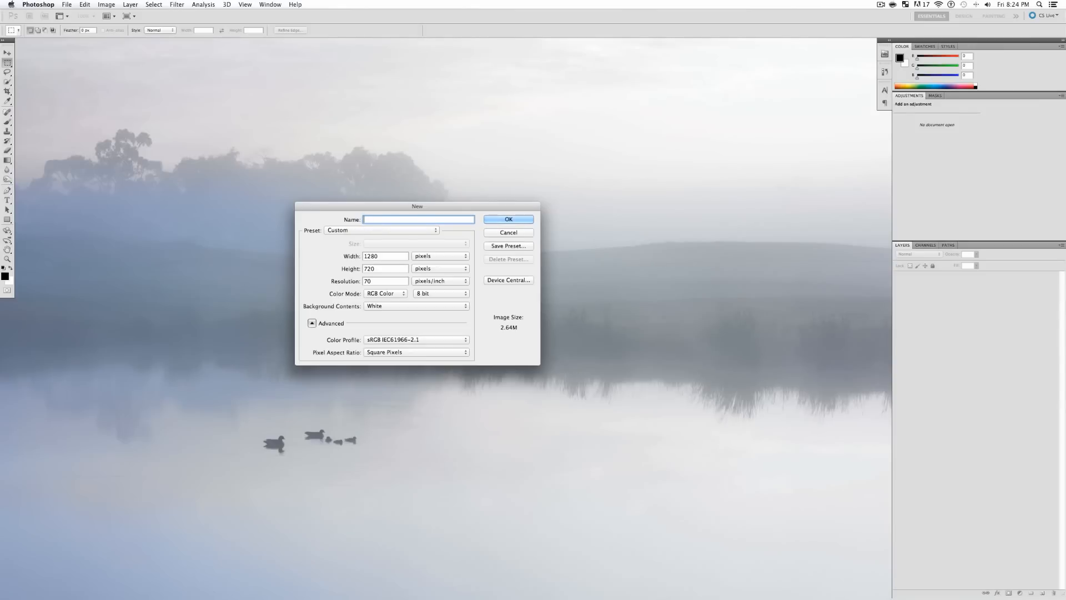
text(How to make a Youtube Thumnail-Paul)
click(422, 235)
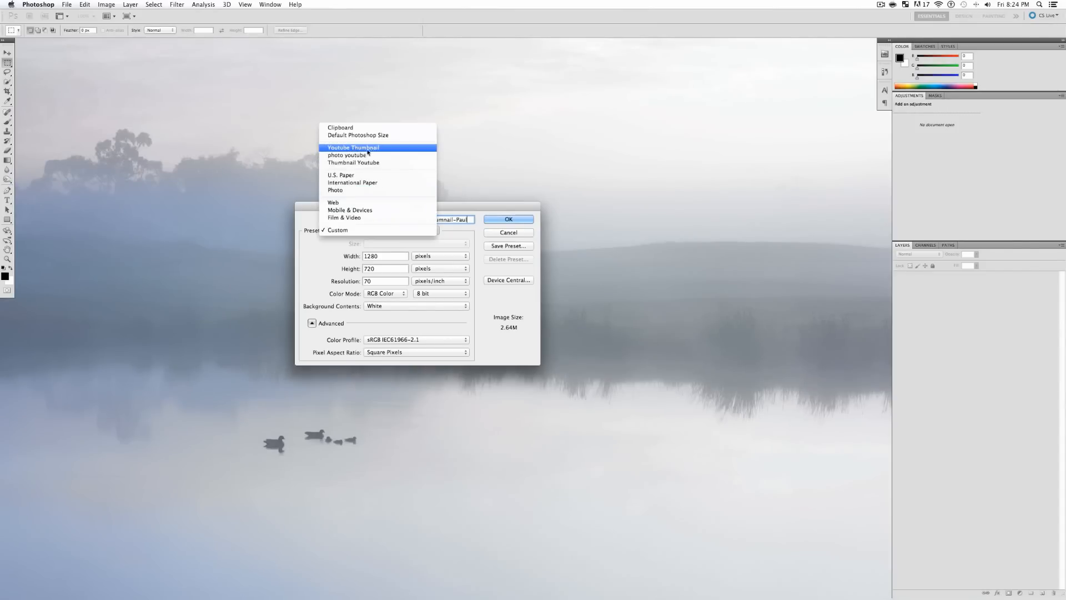
click(471, 249)
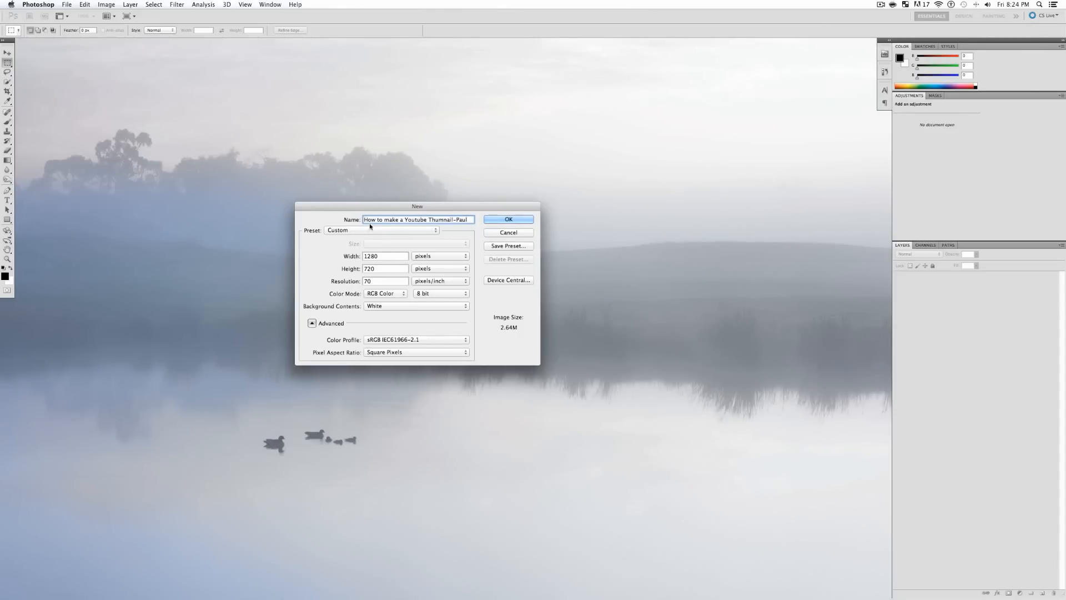
click(345, 229)
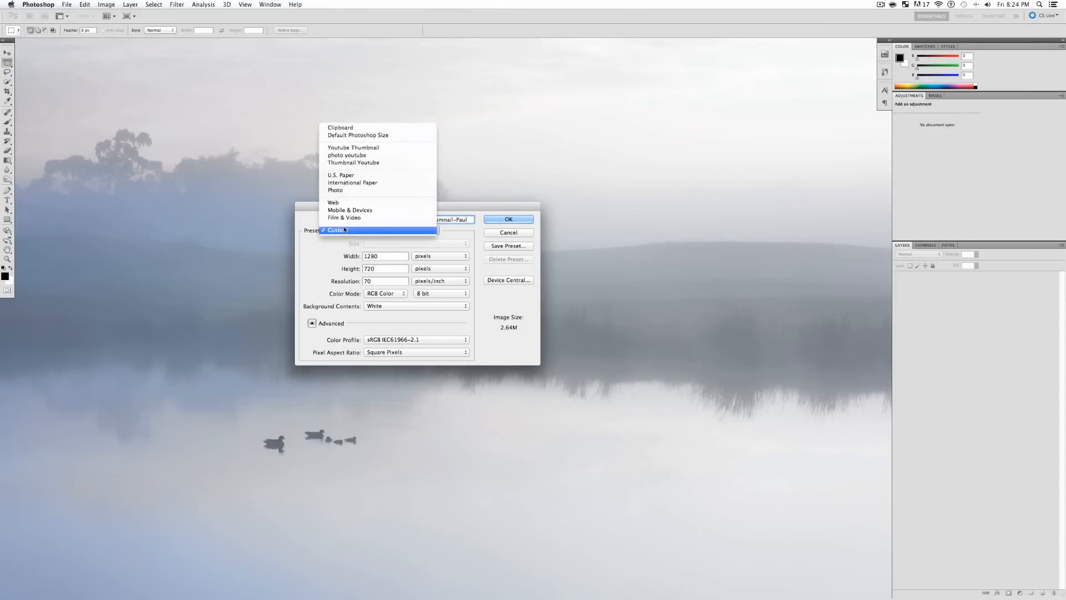
click(458, 232)
click(517, 220)
- Centre the document window and convert the locked Background into Layer 0
drag(339, 40, 476, 155)
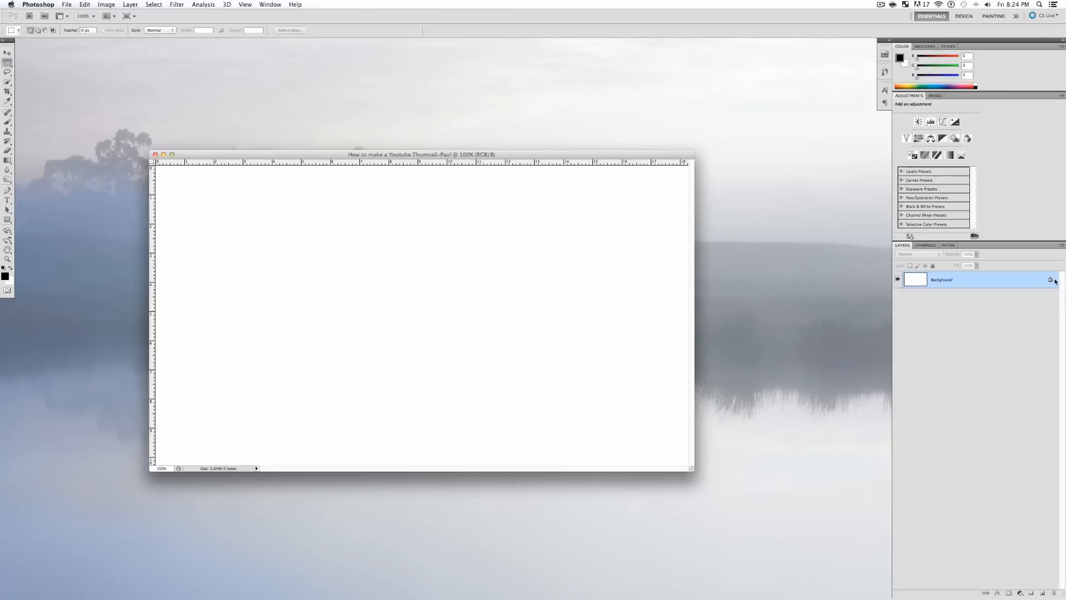
double_click(971, 280)
click(608, 260)
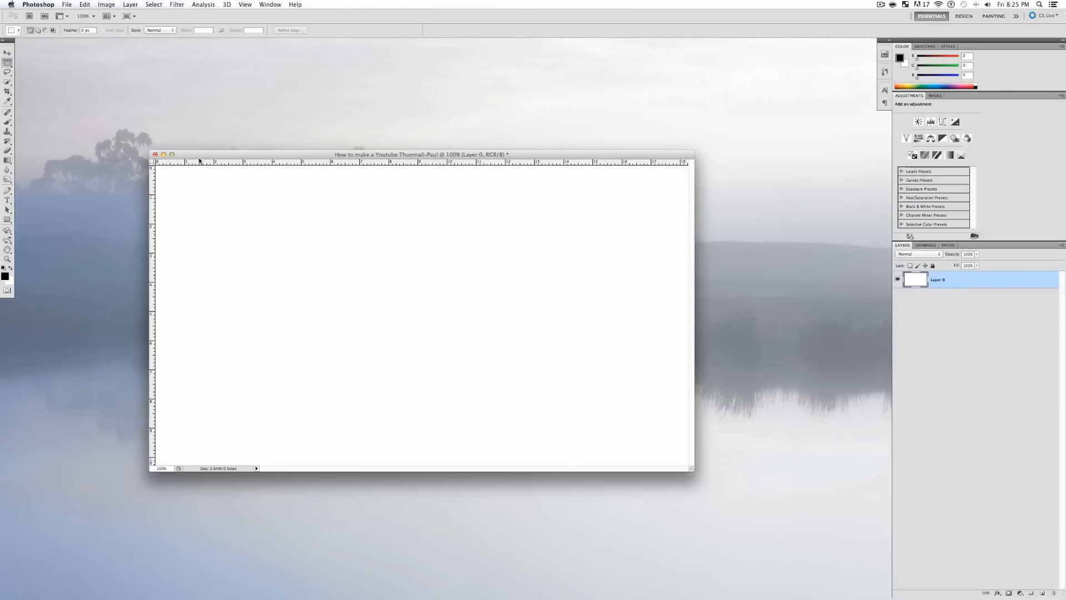
- Turn View > Rulers off and back on
click(247, 3)
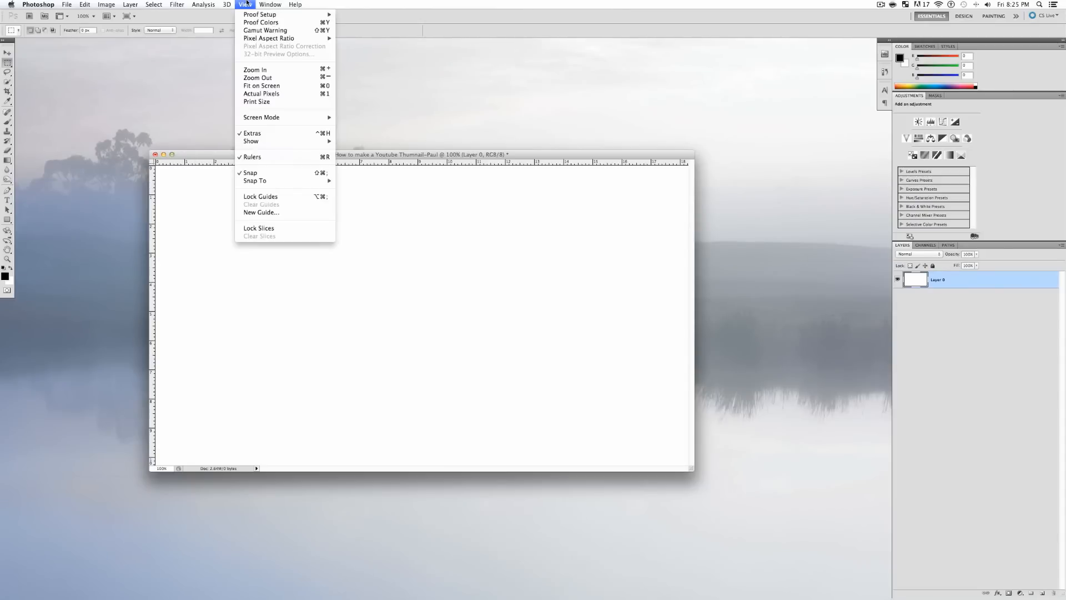
click(287, 156)
click(245, 5)
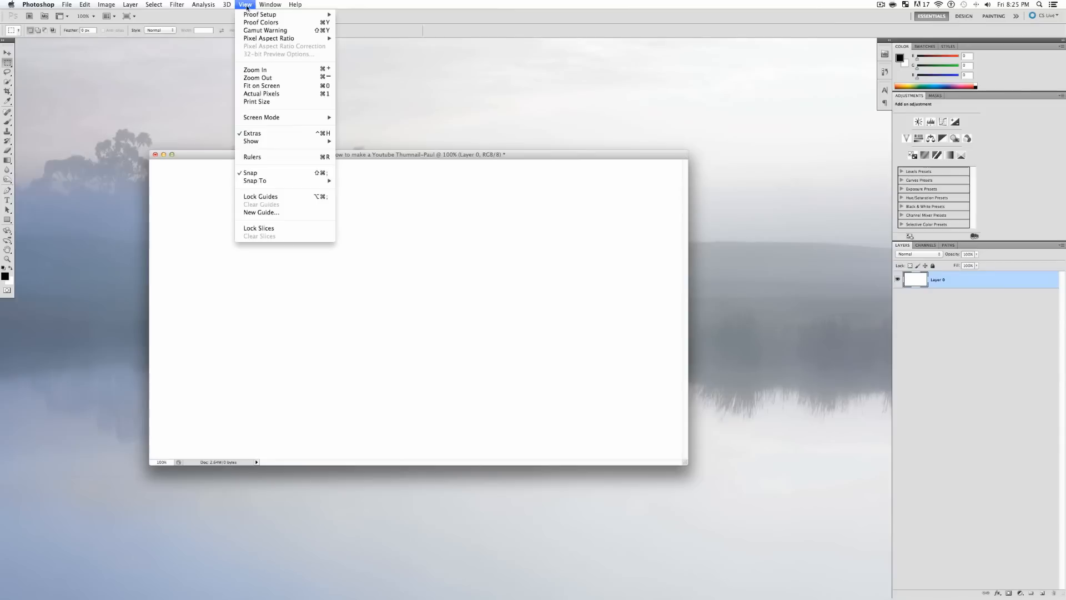
click(263, 158)
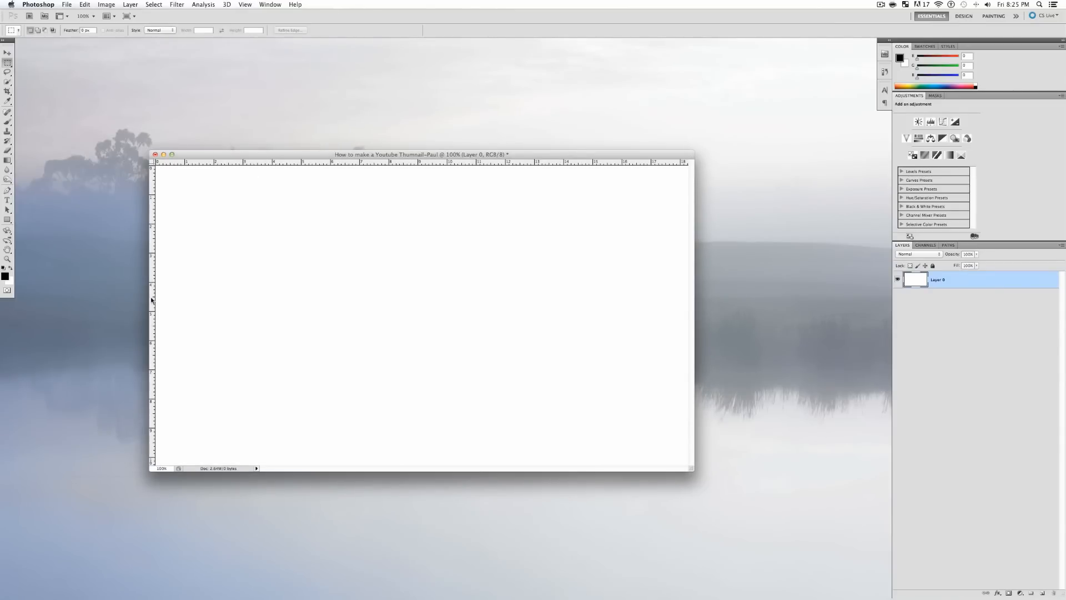
- Drag a vertical and a horizontal guide to cross at the canvas centre
drag(153, 301, 417, 320)
drag(420, 323, 418, 322)
drag(441, 162, 471, 315)
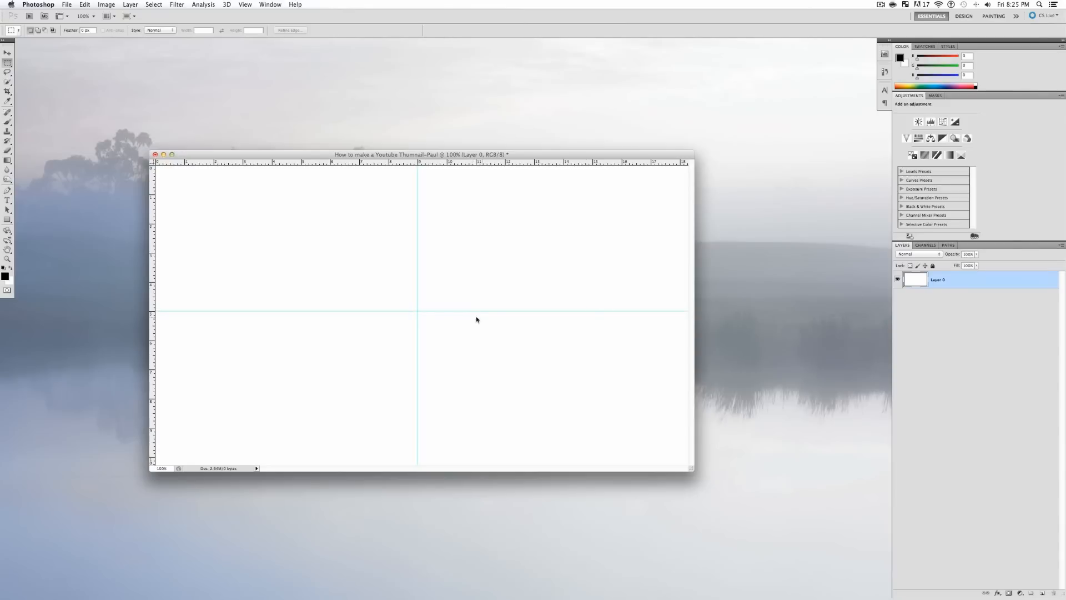
- Select the Gradient tool and open the Gradient Editor
click(6, 160)
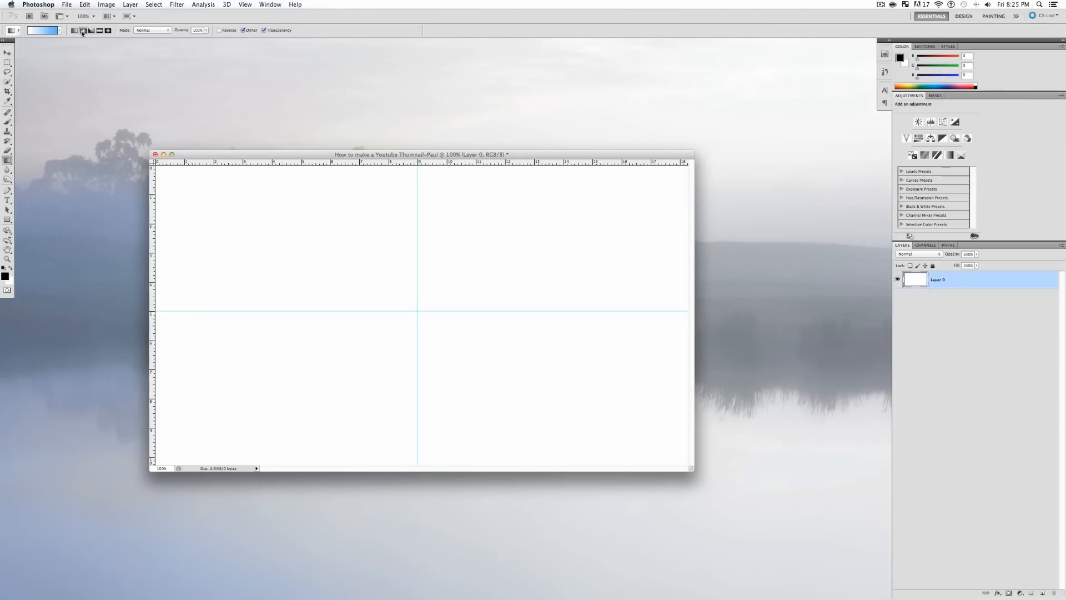
click(36, 30)
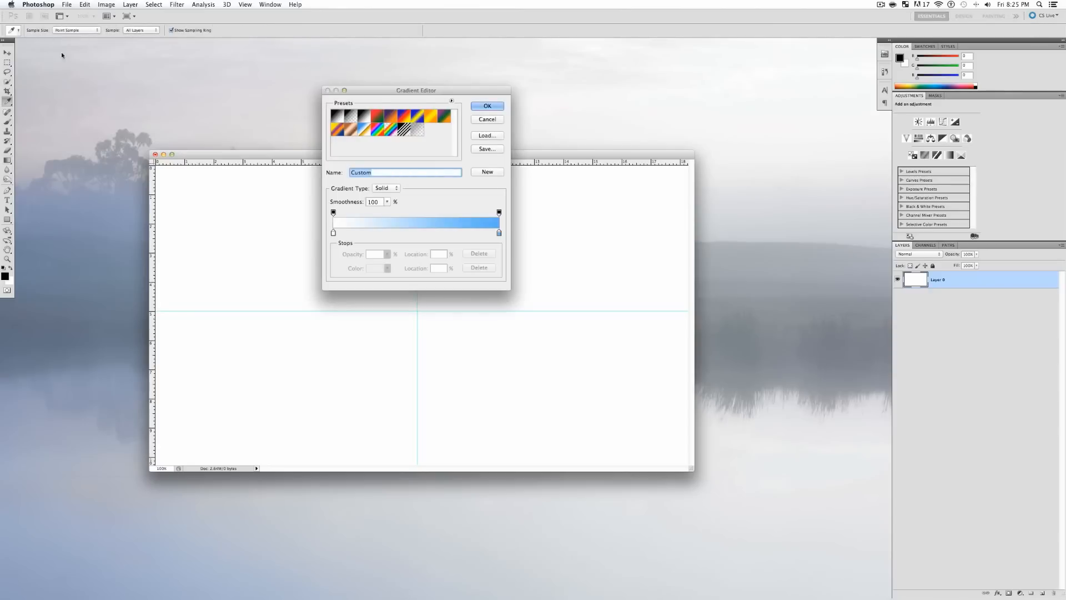
click(487, 121)
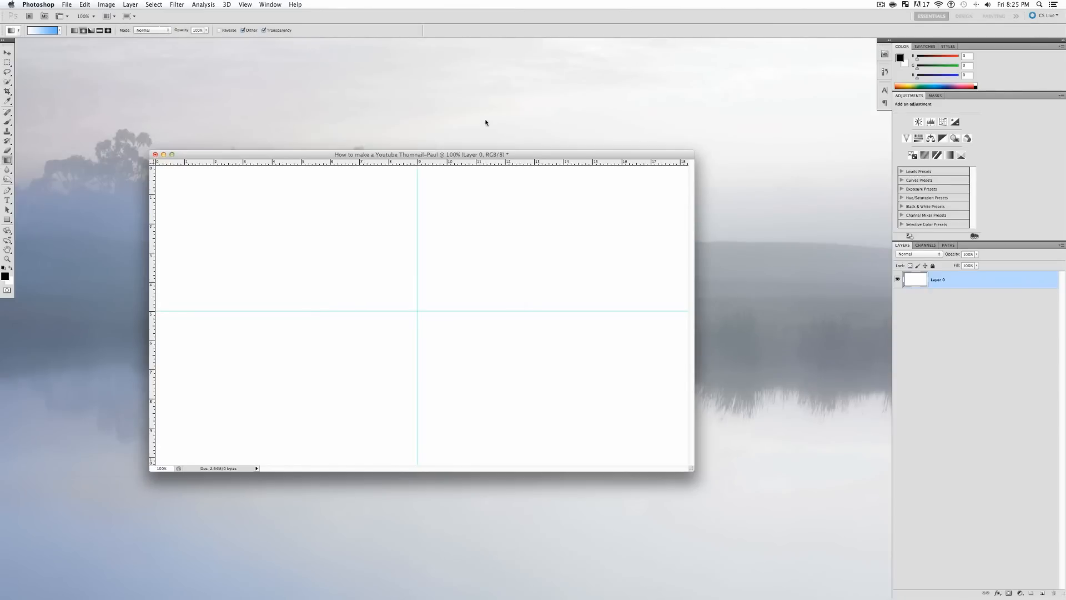
click(39, 31)
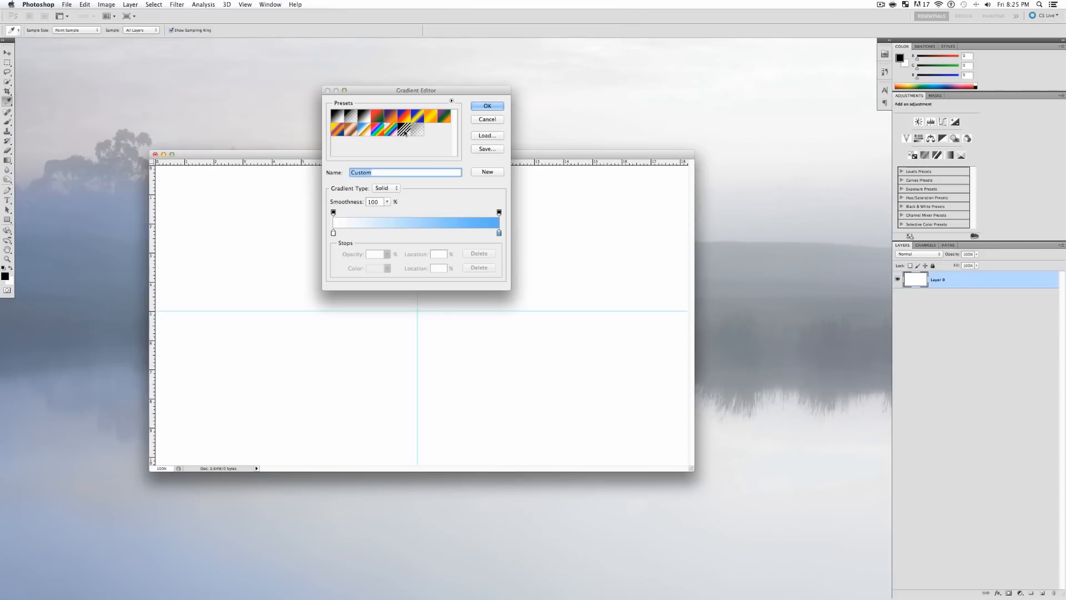
- Give the gradient's right stop a deeper blue, then load the Foreground to Background preset
mouse_move(333, 233)
mouse_down()
mouse_move(496, 232)
mouse_move(328, 235)
mouse_up()
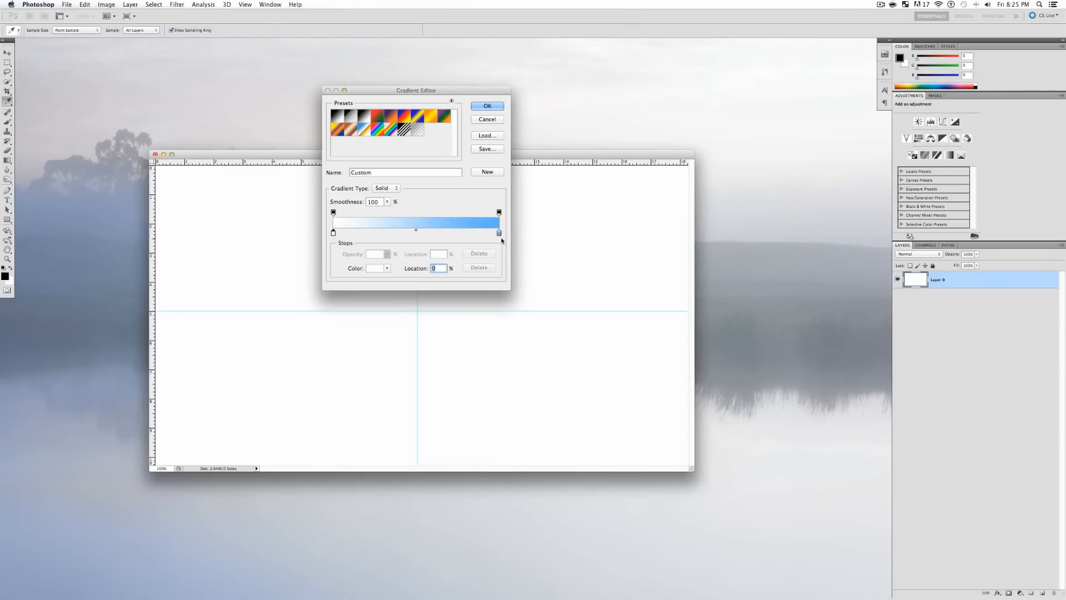
double_click(499, 232)
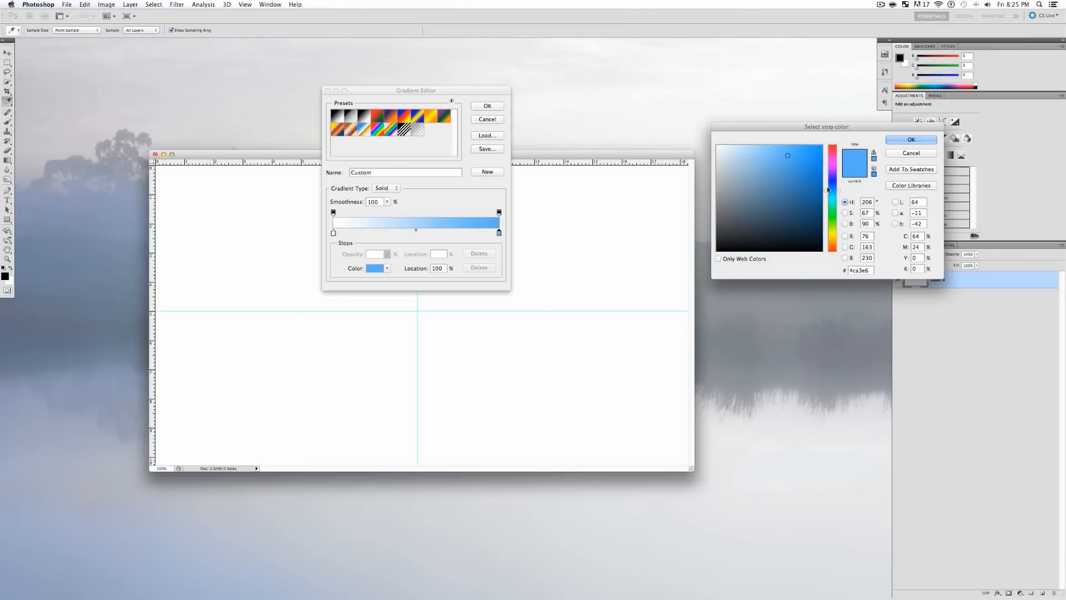
click(840, 193)
mouse_move(840, 194)
mouse_down()
mouse_move(843, 214)
mouse_move(839, 176)
mouse_move(848, 219)
mouse_move(838, 236)
mouse_move(835, 189)
mouse_move(808, 166)
mouse_move(843, 165)
mouse_up()
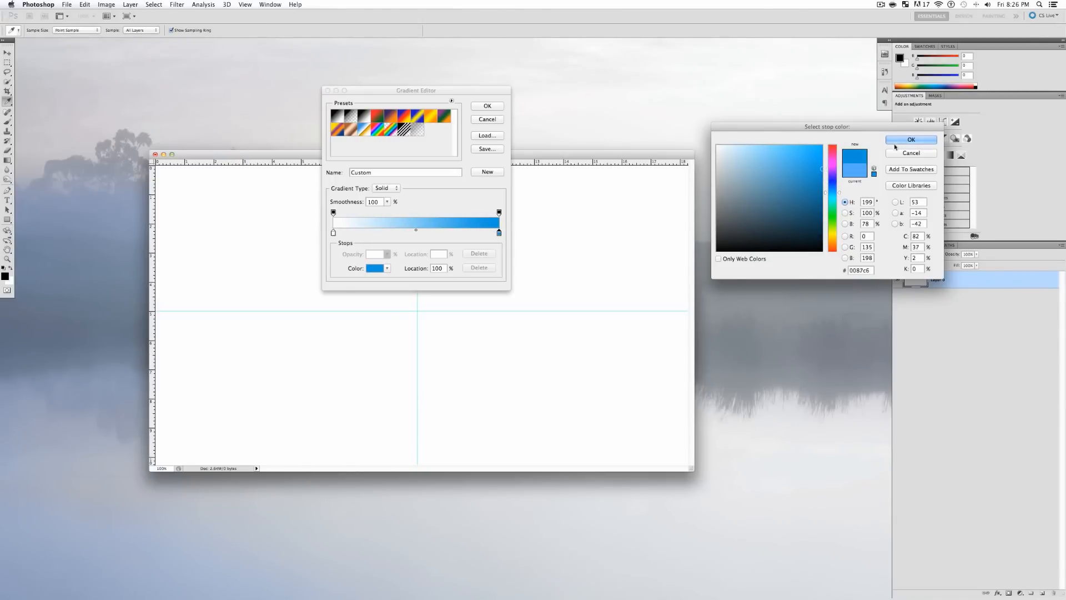
key(Return)
click(334, 233)
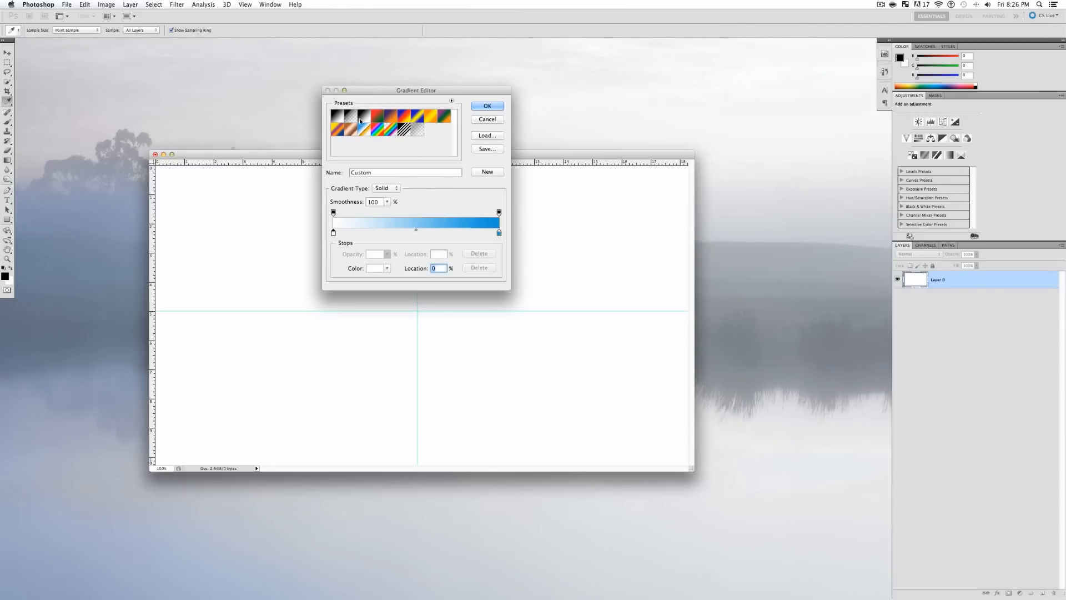
click(339, 116)
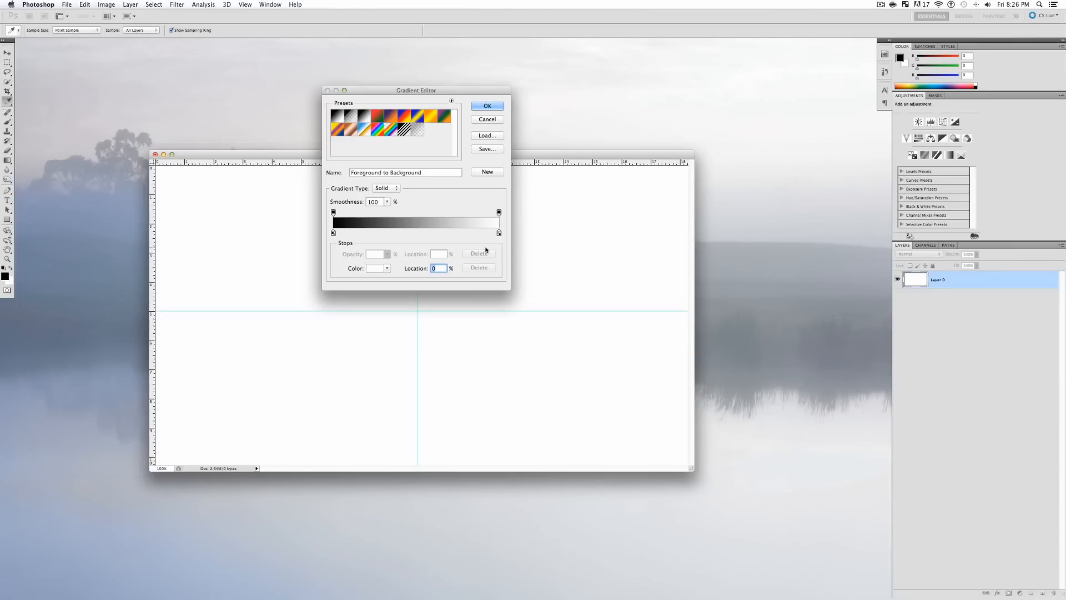
- Set the gradient's left stop to a near-white colour
click(333, 232)
click(332, 233)
click(374, 269)
drag(783, 189, 643, 130)
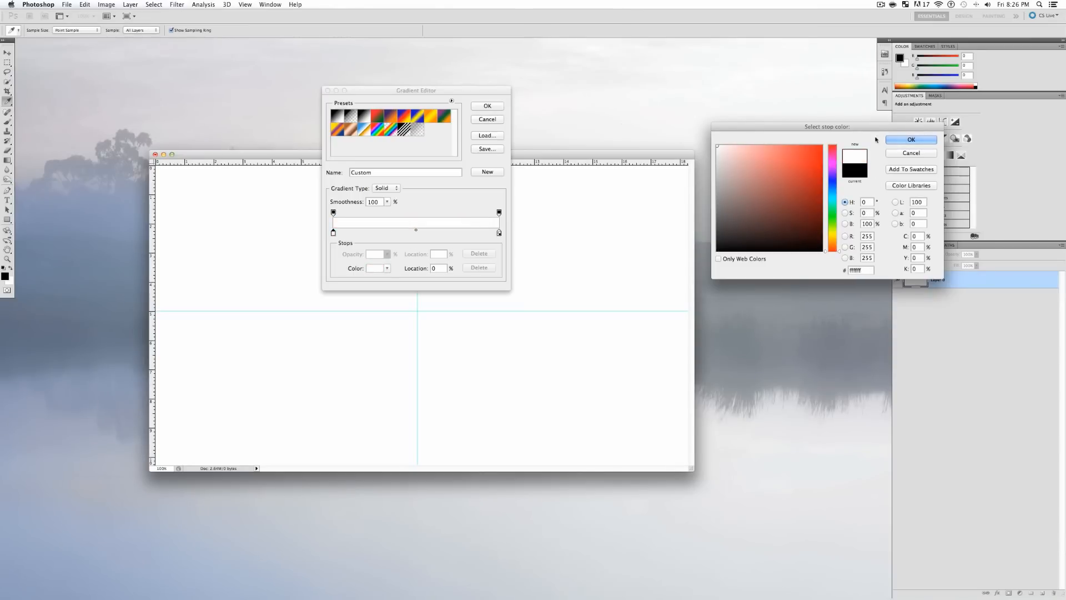
click(899, 140)
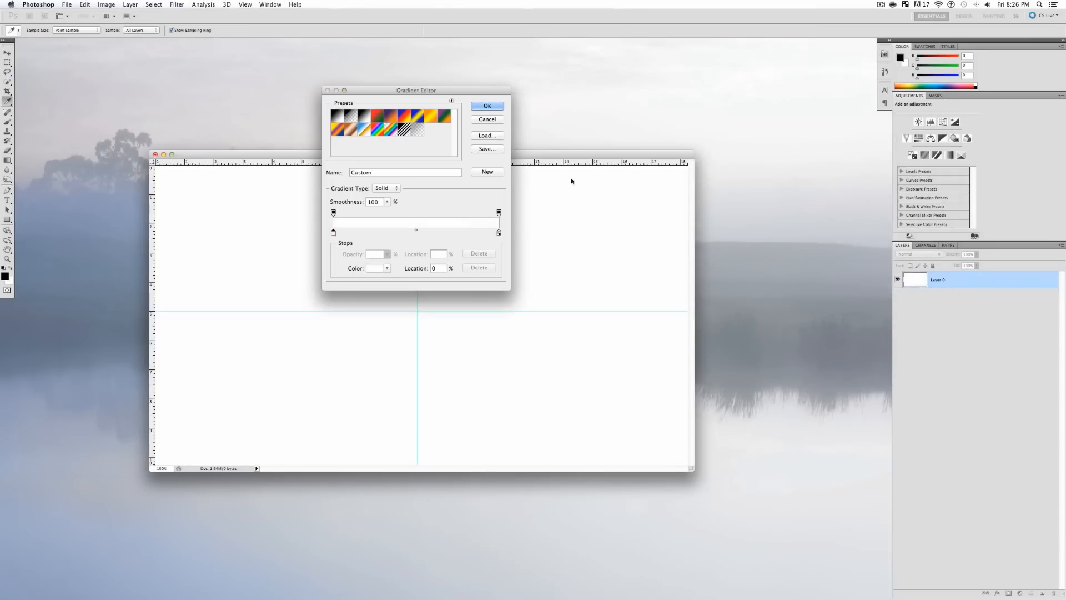
- Set the gradient's right stop to bright blue #0090ff
click(499, 233)
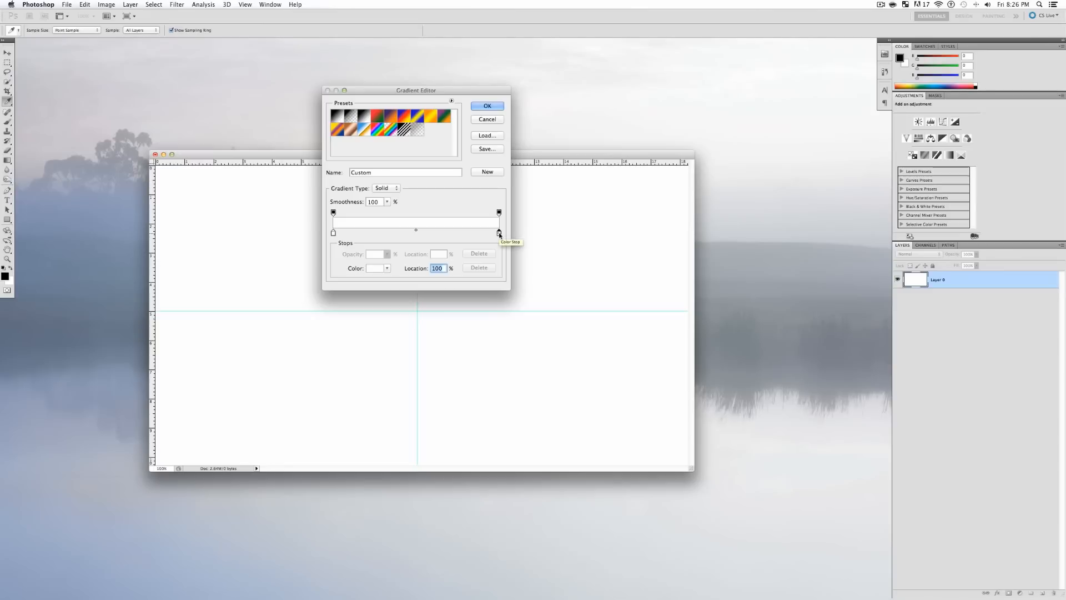
click(377, 268)
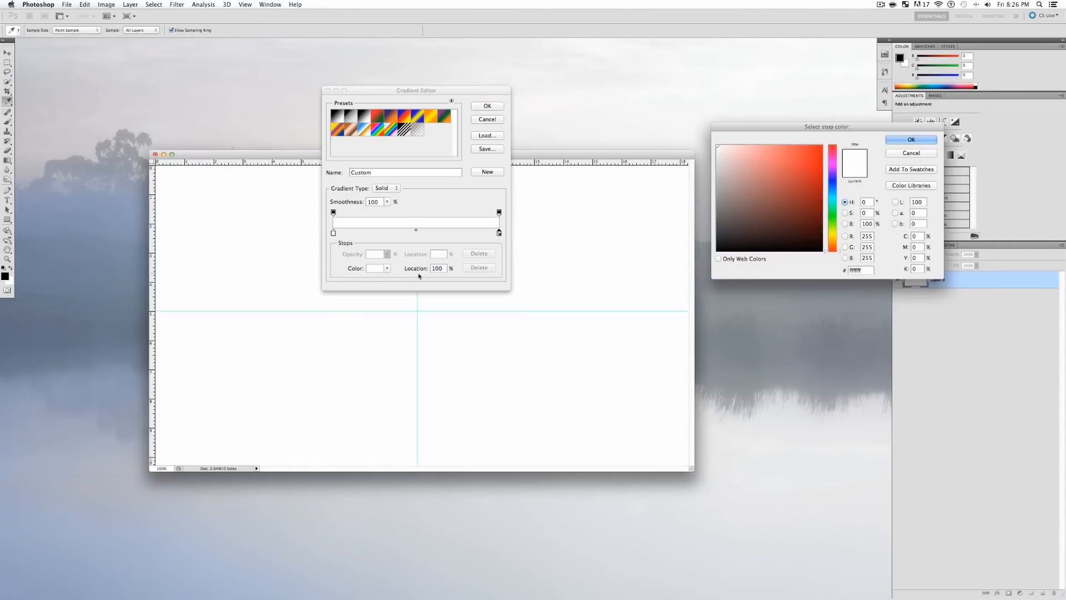
drag(834, 189, 834, 177)
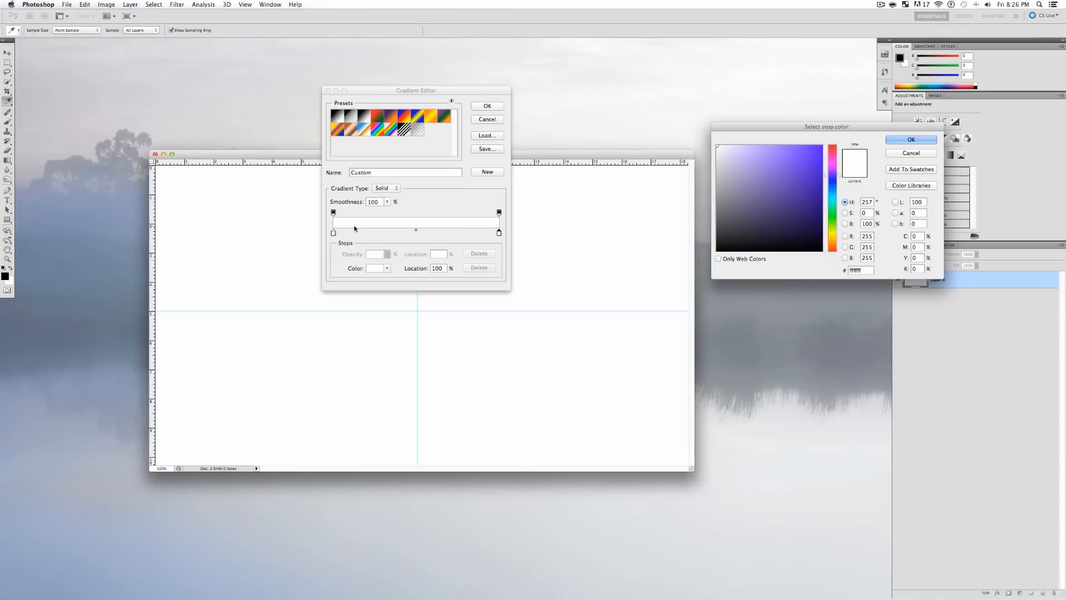
drag(836, 188, 837, 190)
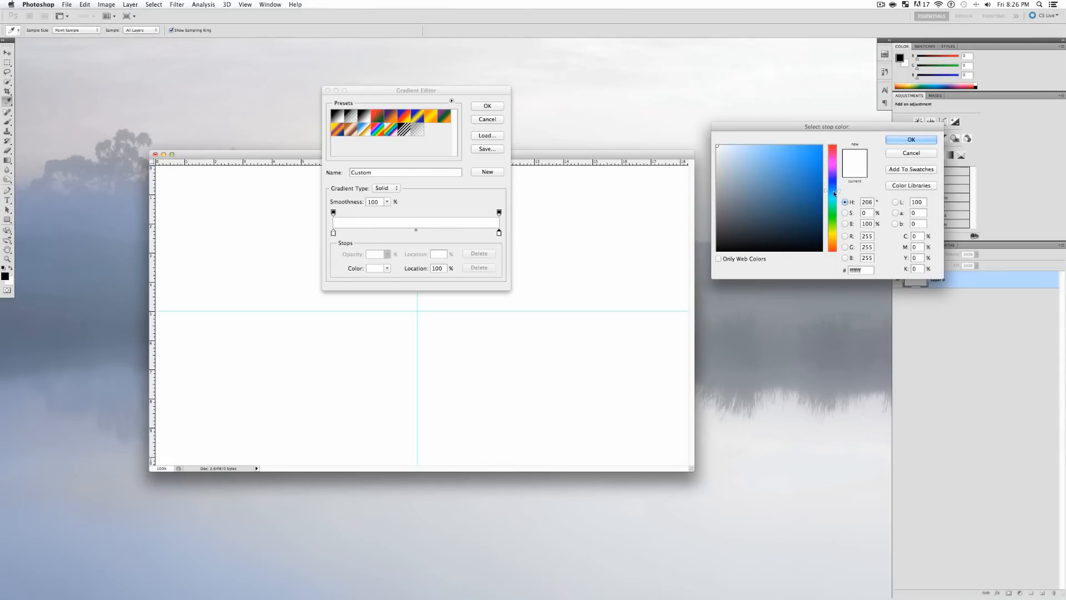
click(821, 147)
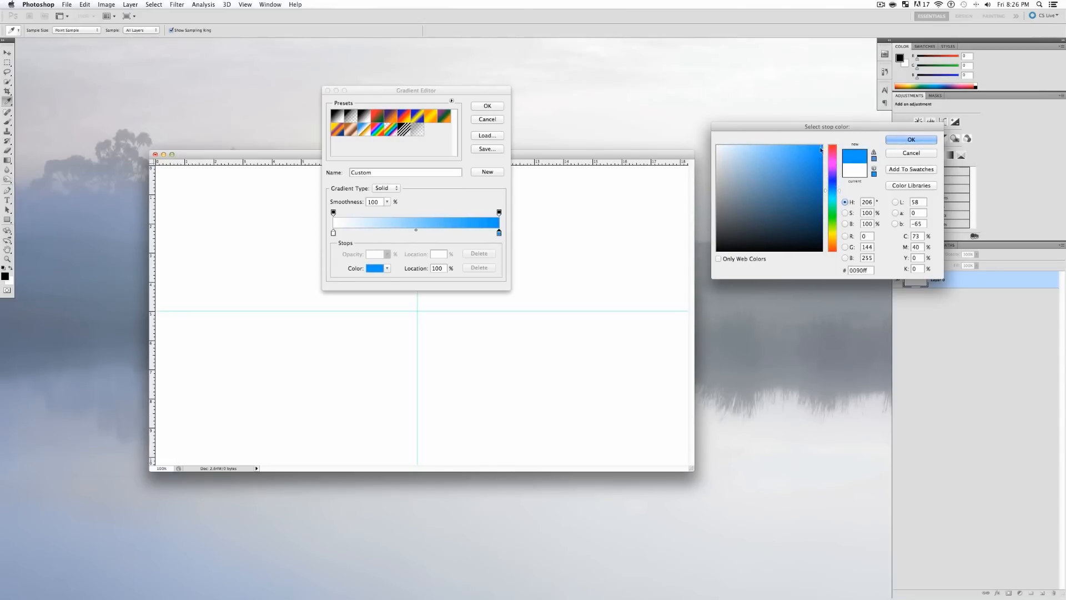
click(911, 140)
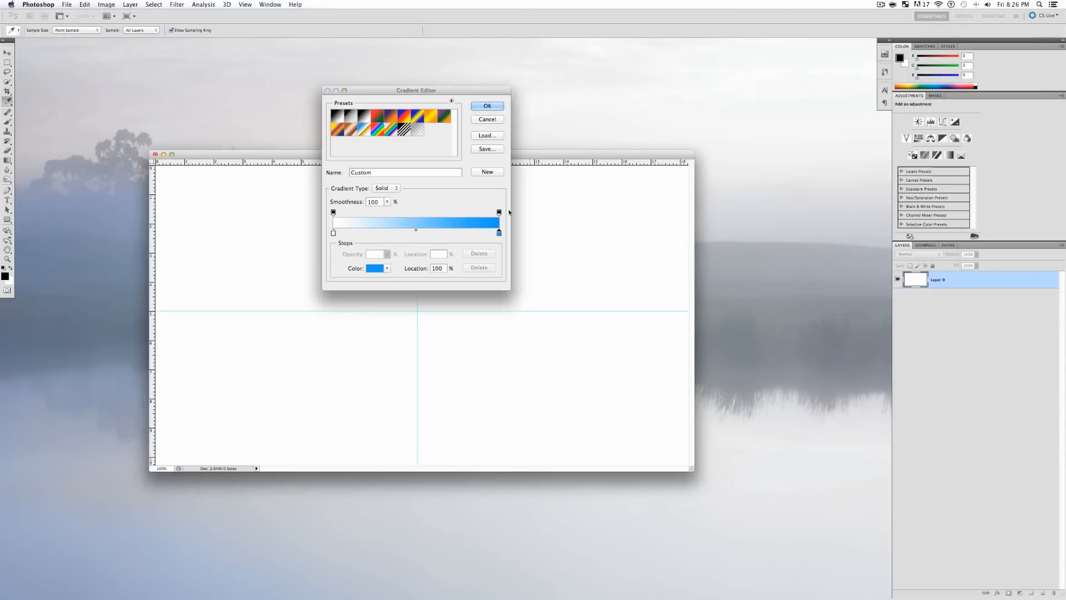
- Add a stop at 23% and remove it, keeping a plain white-to-blue gradient
click(371, 233)
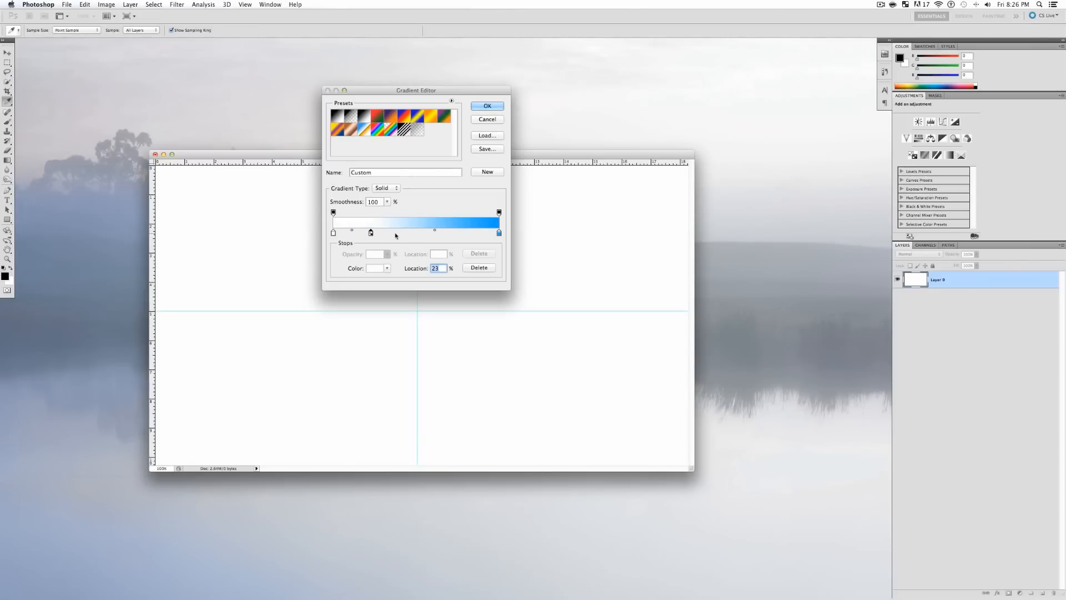
click(375, 268)
click(778, 188)
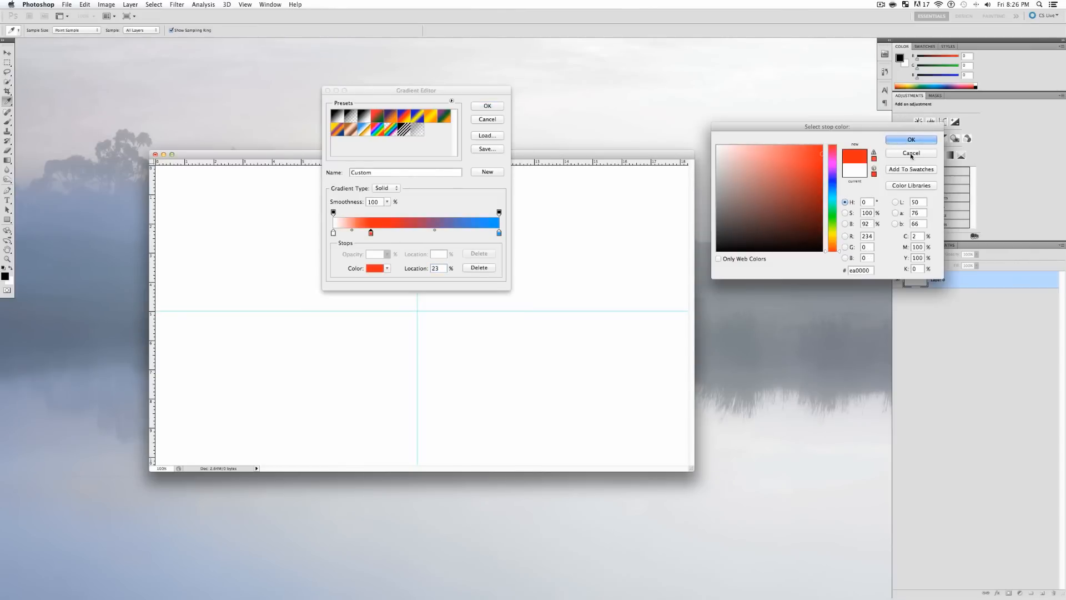
key(Escape)
click(371, 233)
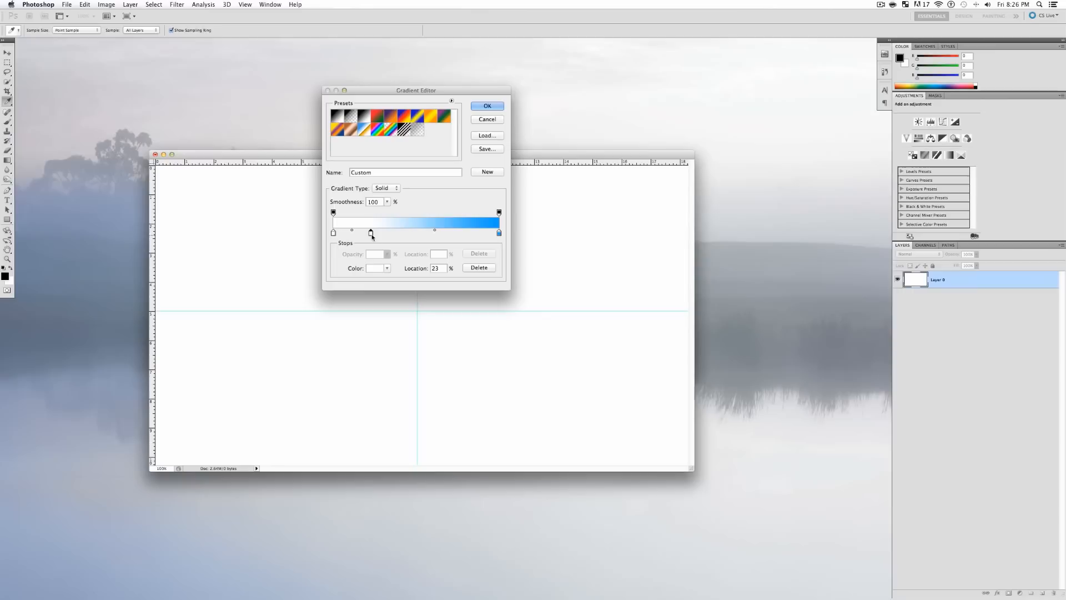
click(487, 267)
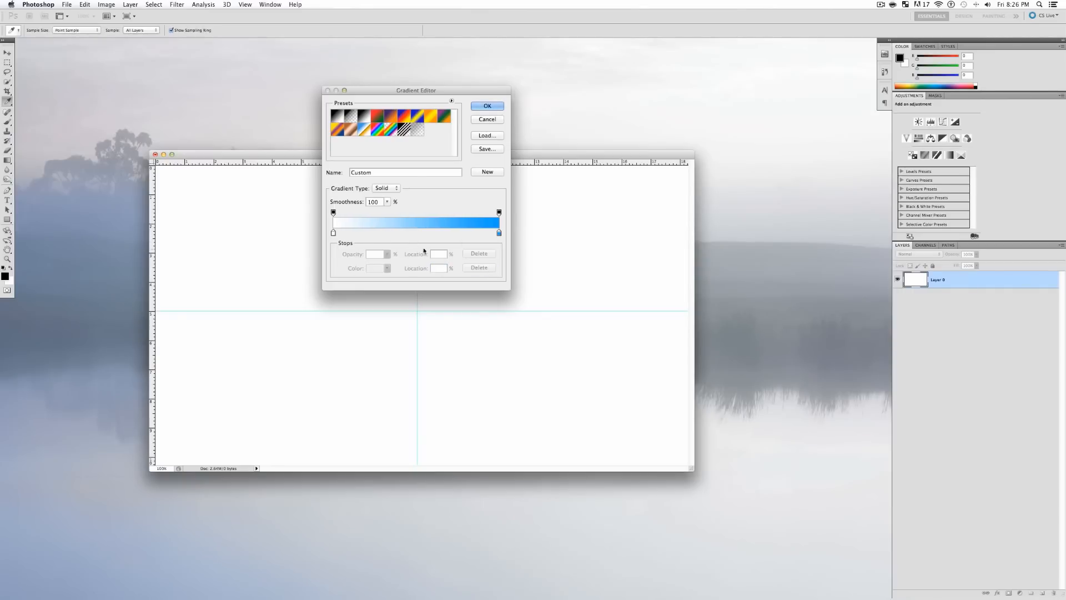
click(489, 106)
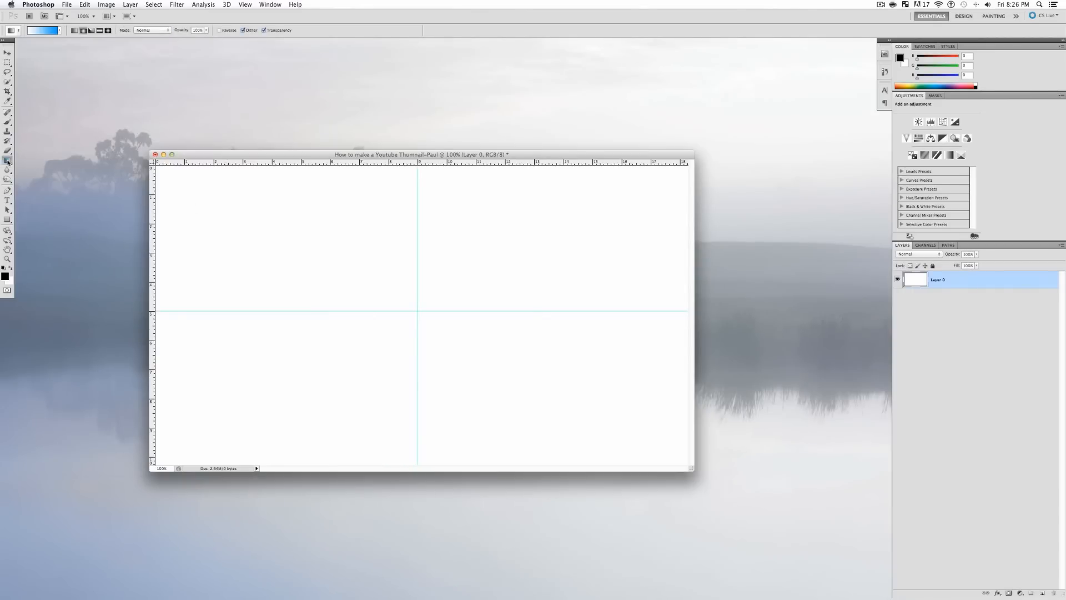
- Try a radial and then a diamond gradient across the canvas, undoing each
drag(416, 339, 196, 259)
key(super+z)
click(75, 31)
click(91, 30)
click(99, 30)
click(108, 30)
drag(312, 278, 257, 191)
key(super+z)
- Test angle and radial gradients drawn upward from the canvas centre, undoing both
click(91, 30)
drag(377, 276, 365, 176)
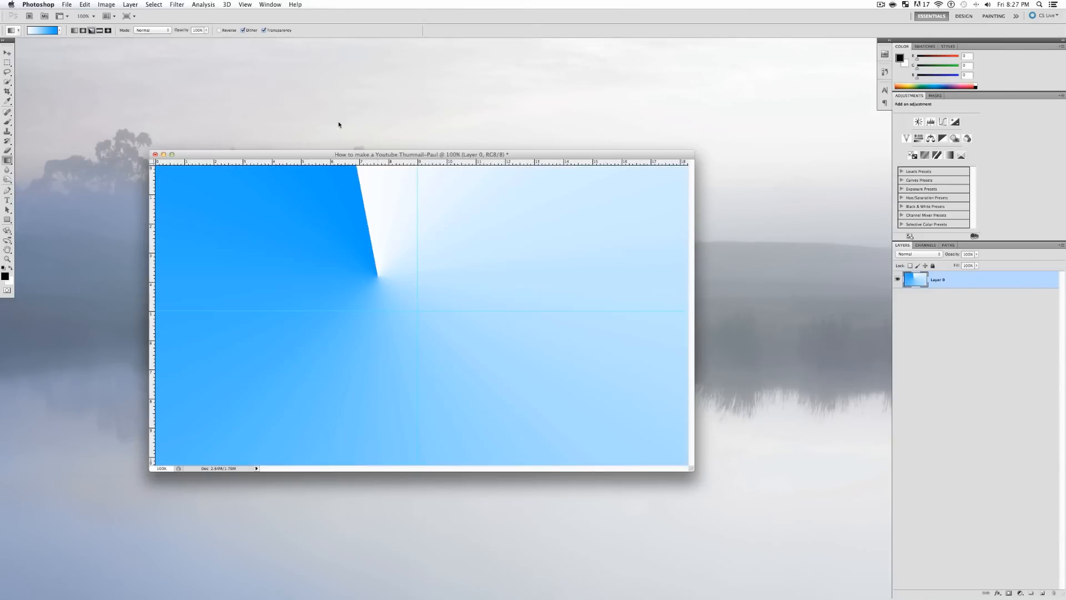
key(super+z)
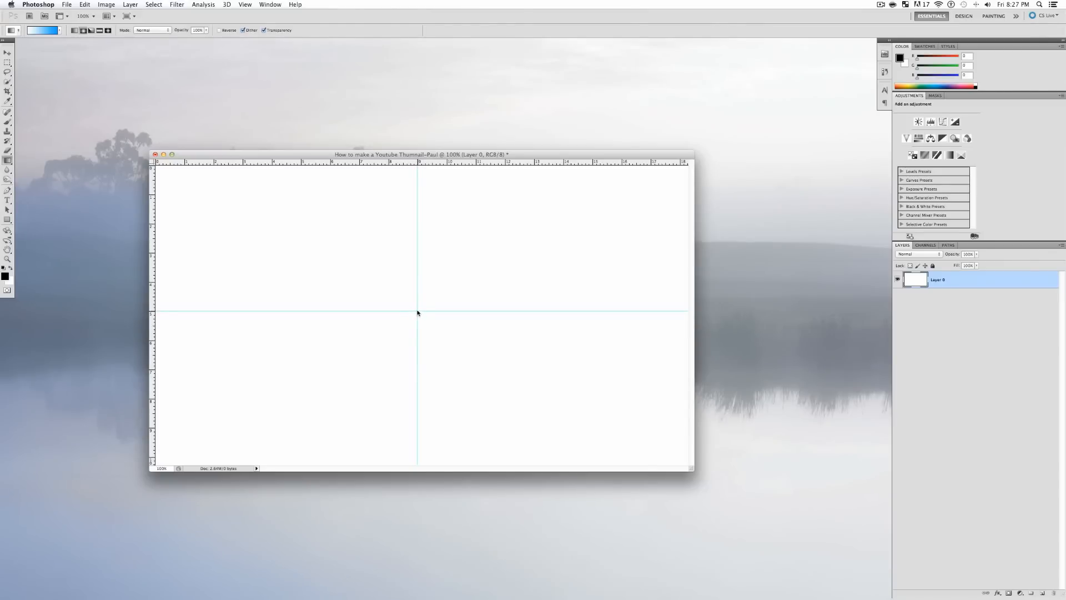
drag(418, 312, 417, 163)
key(super+z)
- Draw the final radial white-to-blue gradient from the centre past the top edge, then deselect Layer 0
drag(417, 311, 422, 174)
drag(421, 179, 420, 156)
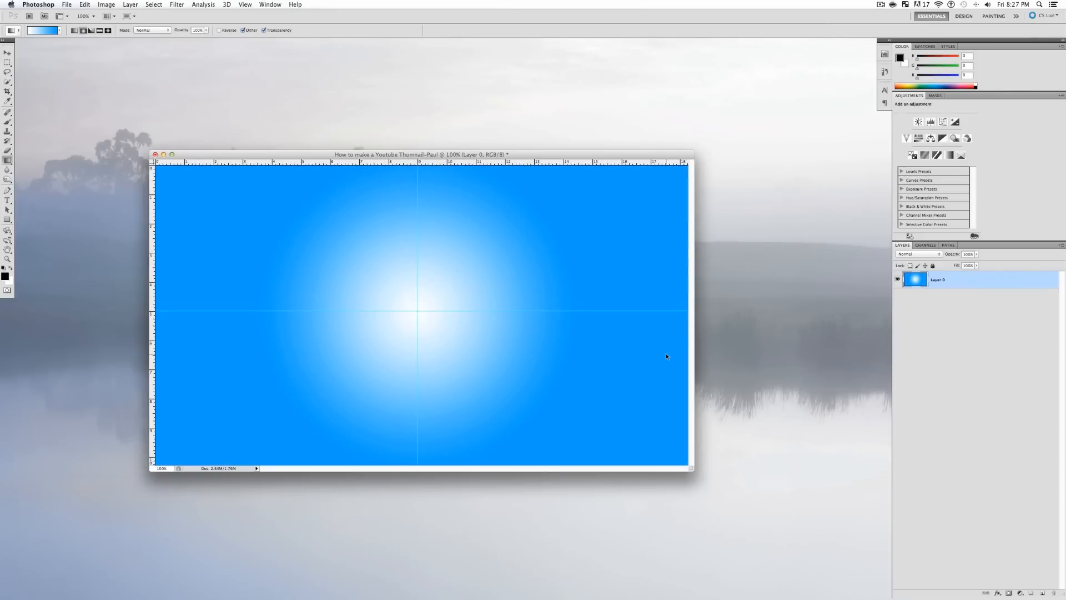
key(v)
click(975, 368)
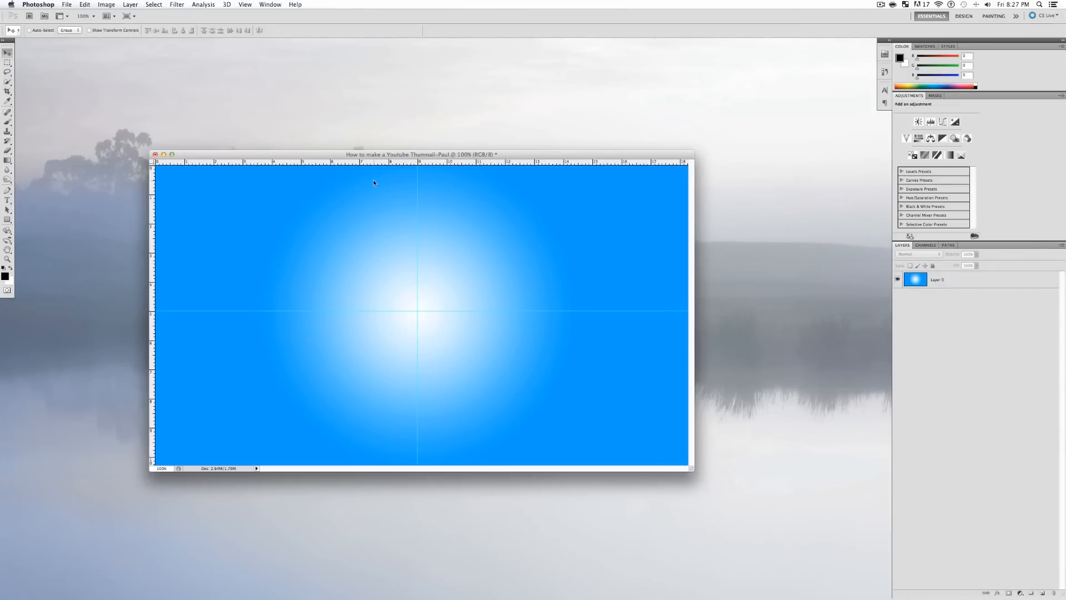
drag(386, 160, 381, 156)
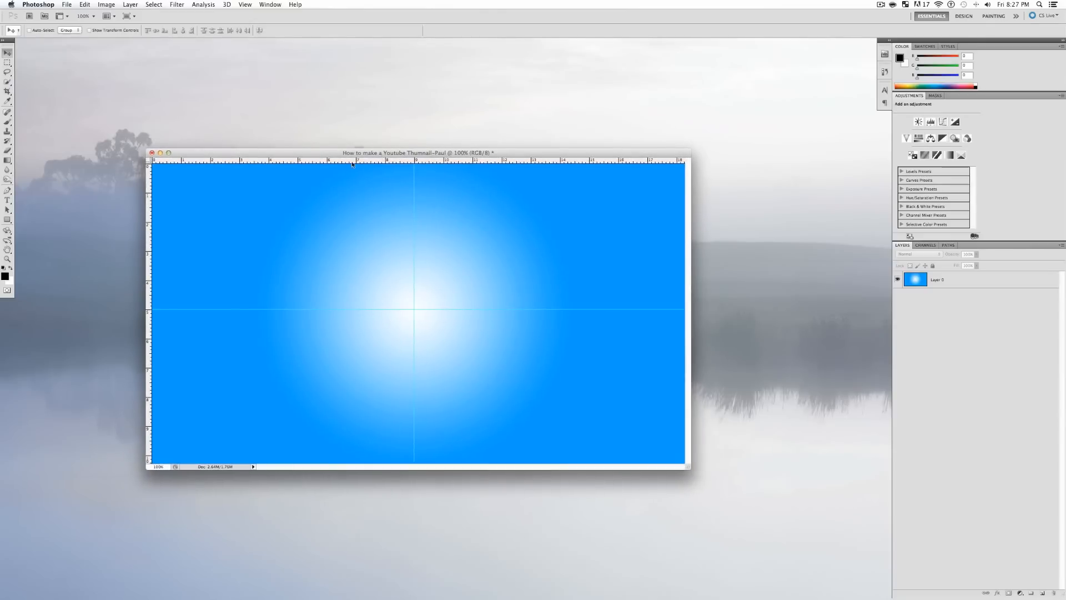
mouse_move(381, 587)
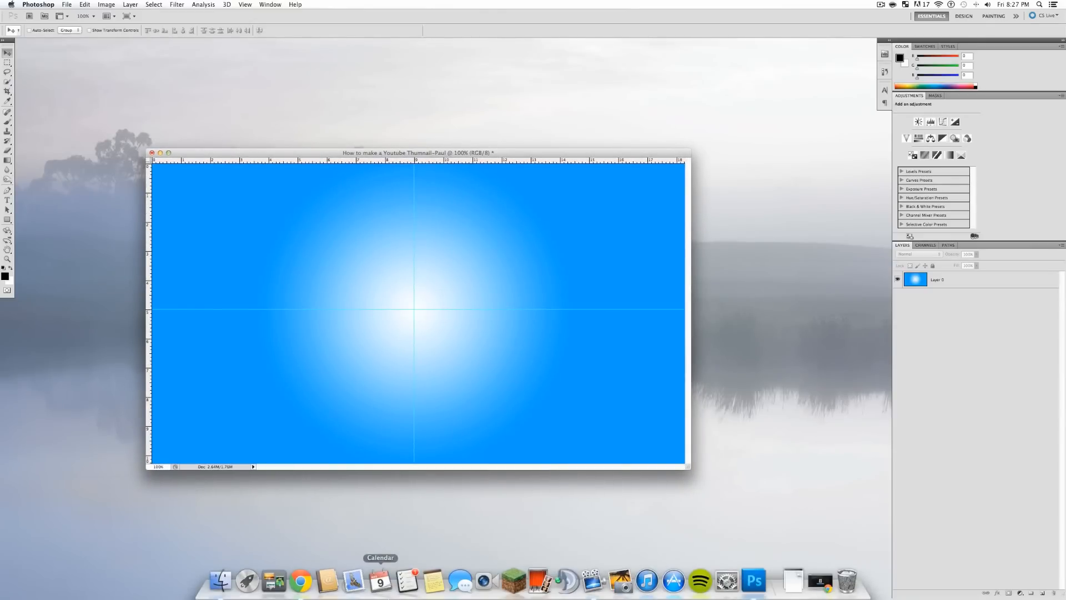
- In a new Chrome tab, search Bing for 'Youtube png'
click(302, 581)
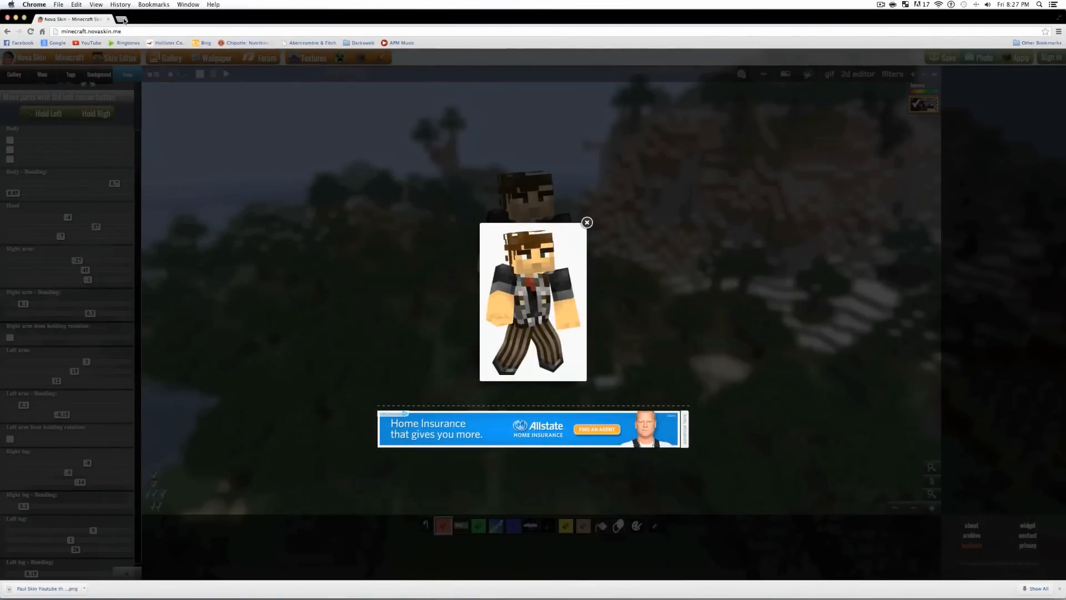
click(124, 19)
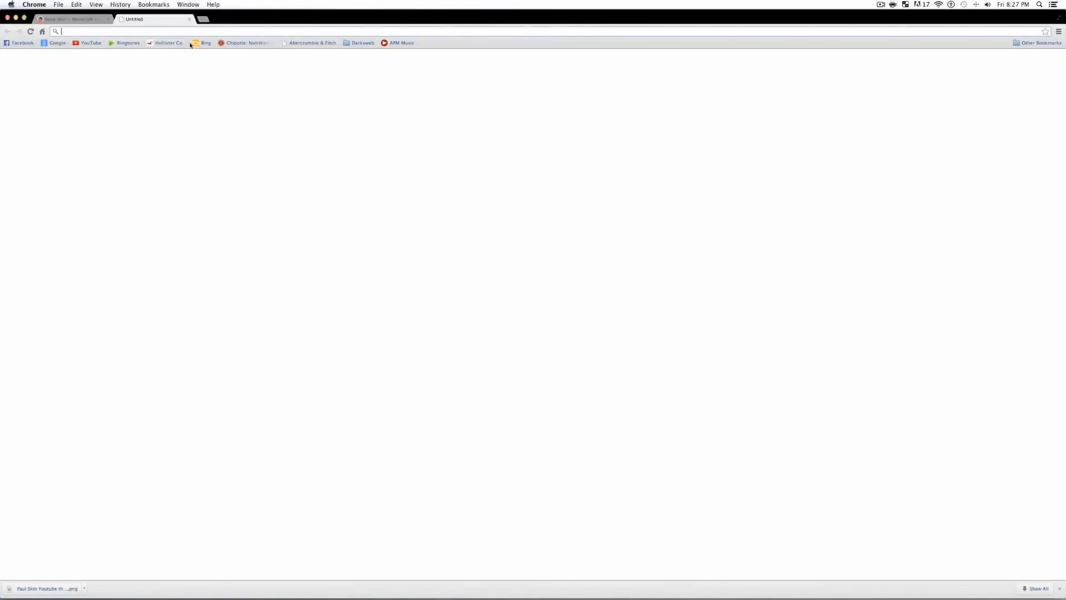
click(203, 43)
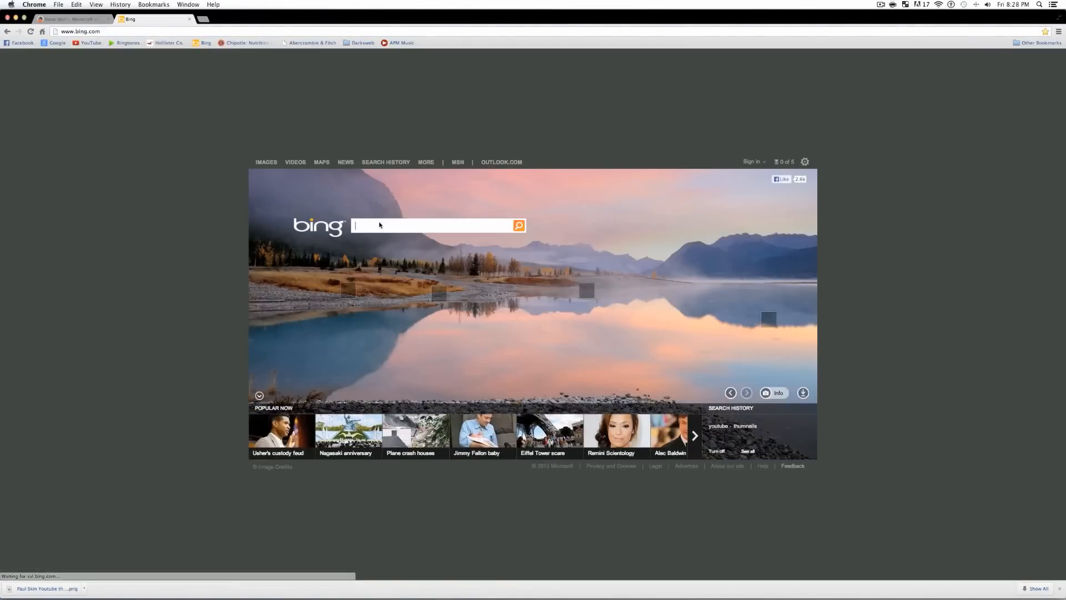
text(Y)
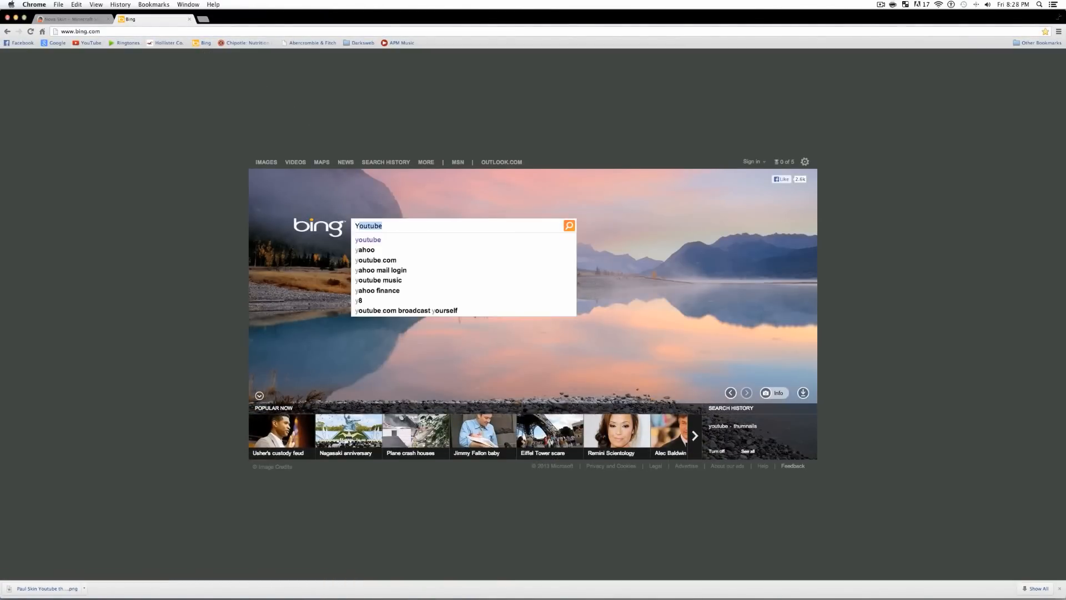
text(outube)
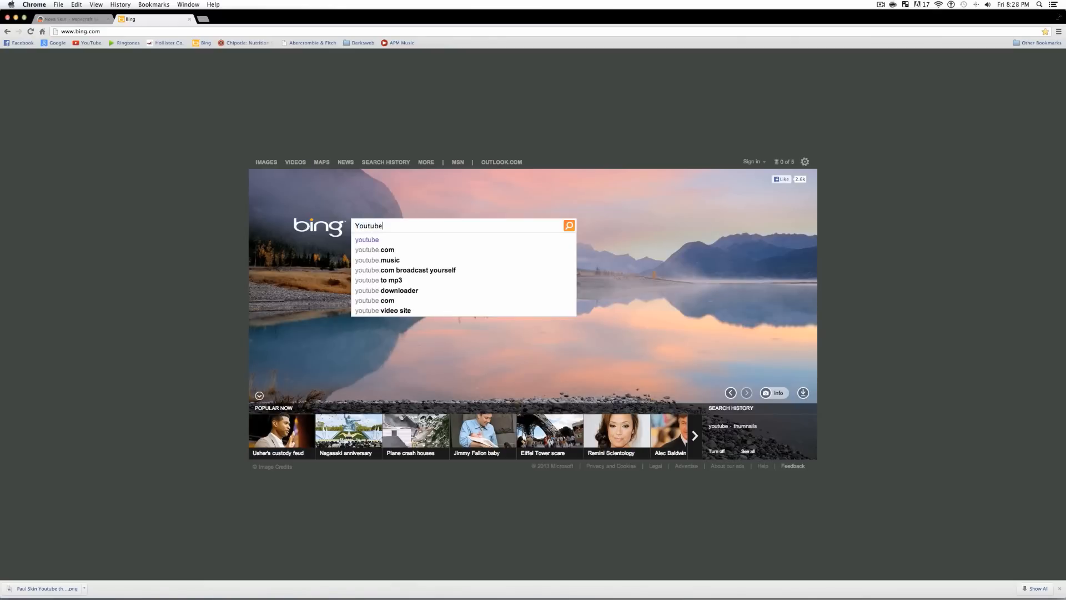
text( png)
key(Return)
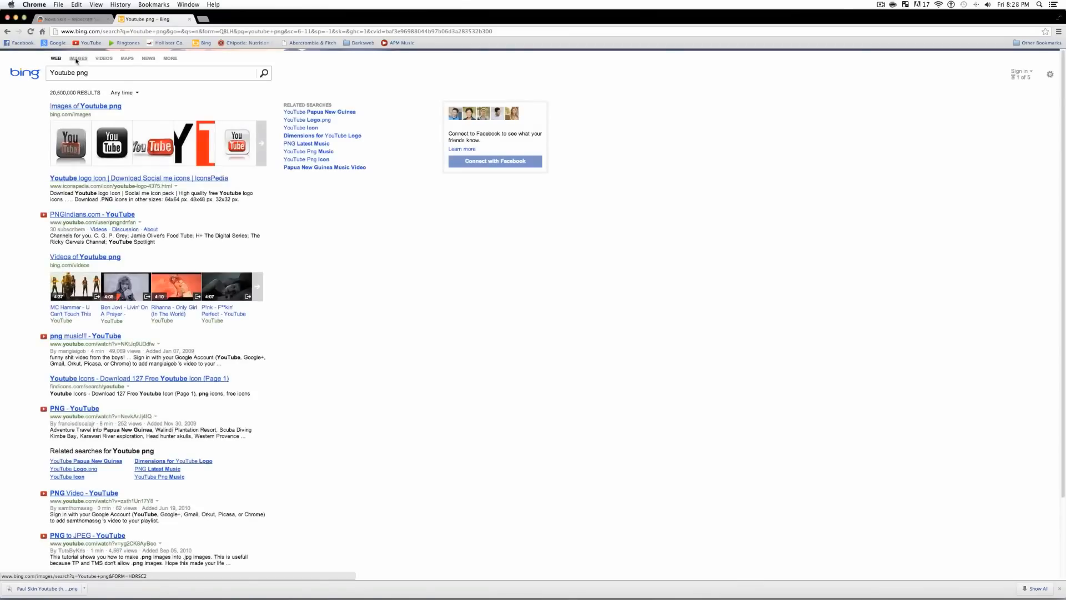
- Open the first YouTube logo image result full size in its own tab
click(76, 60)
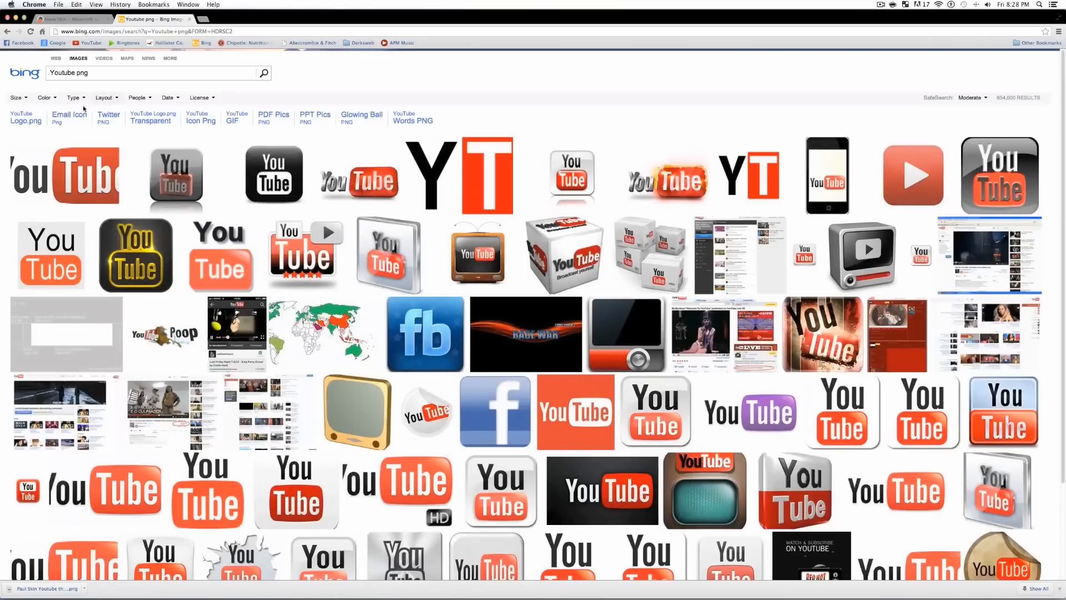
mouse_move(67, 164)
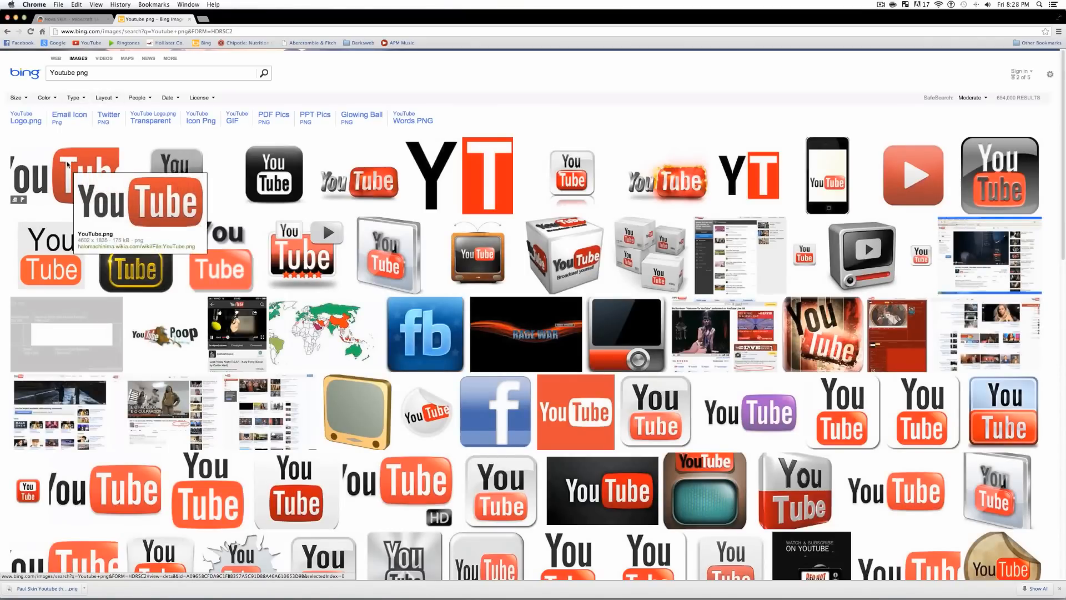
click(67, 164)
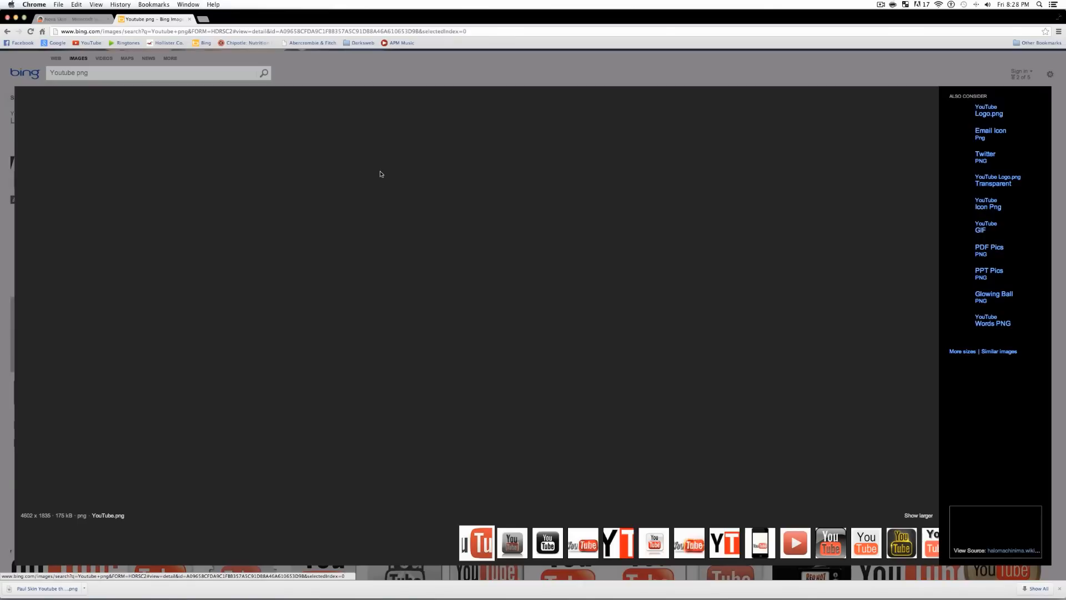
click(461, 275)
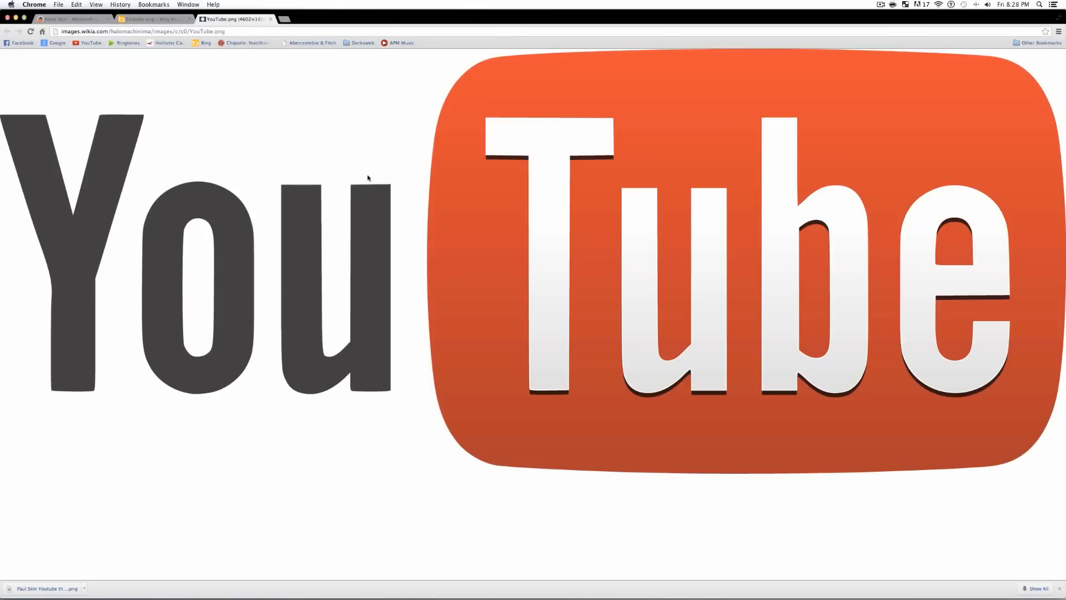
right_click(401, 171)
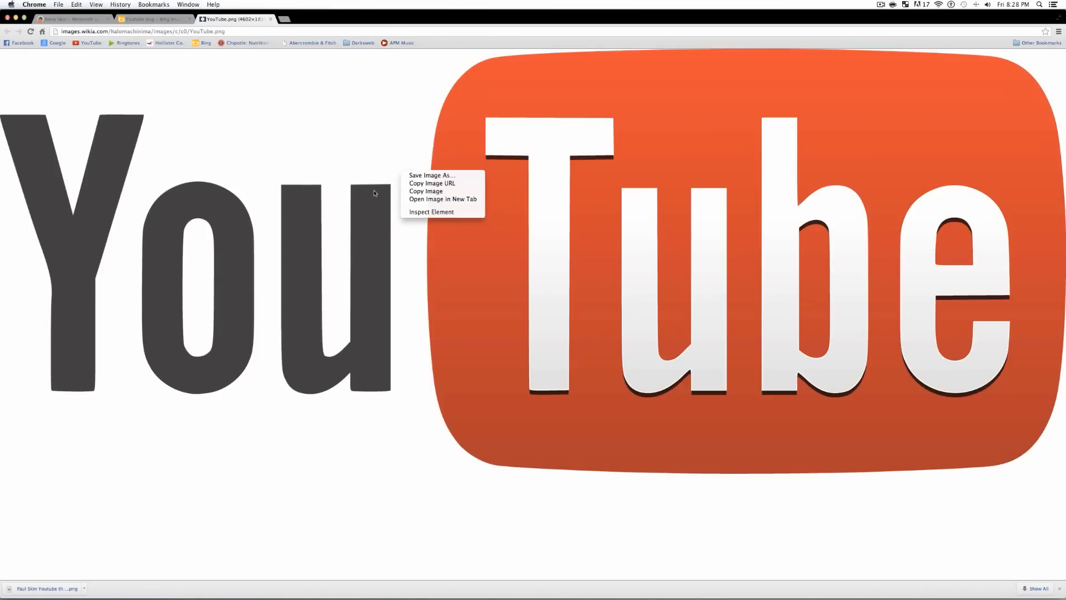
click(366, 220)
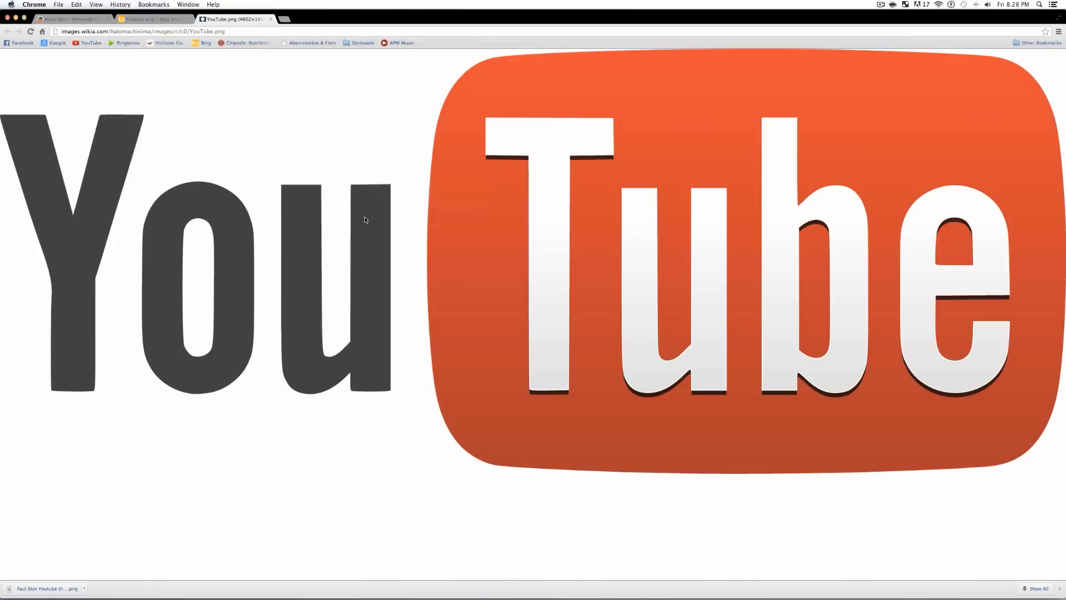